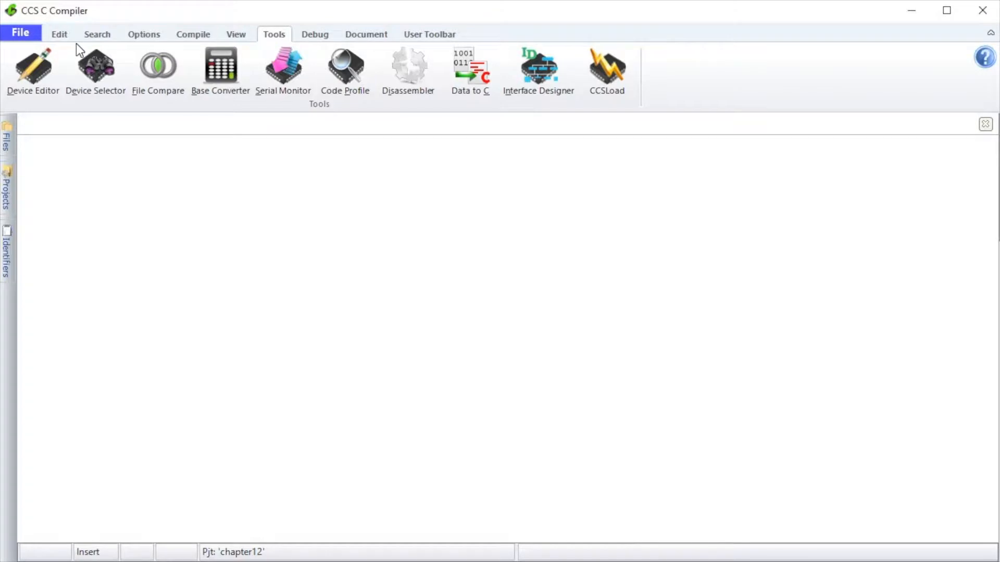
Launch the InterfaceDesigner application from the Interface Designer folder inside the PICC program directory
left_click(538, 81)
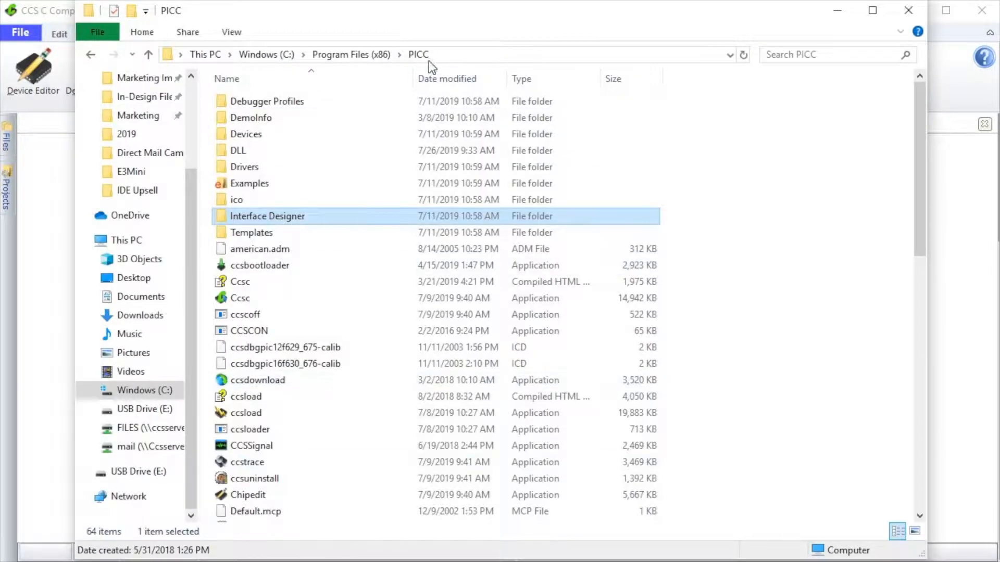
double_click(291, 216)
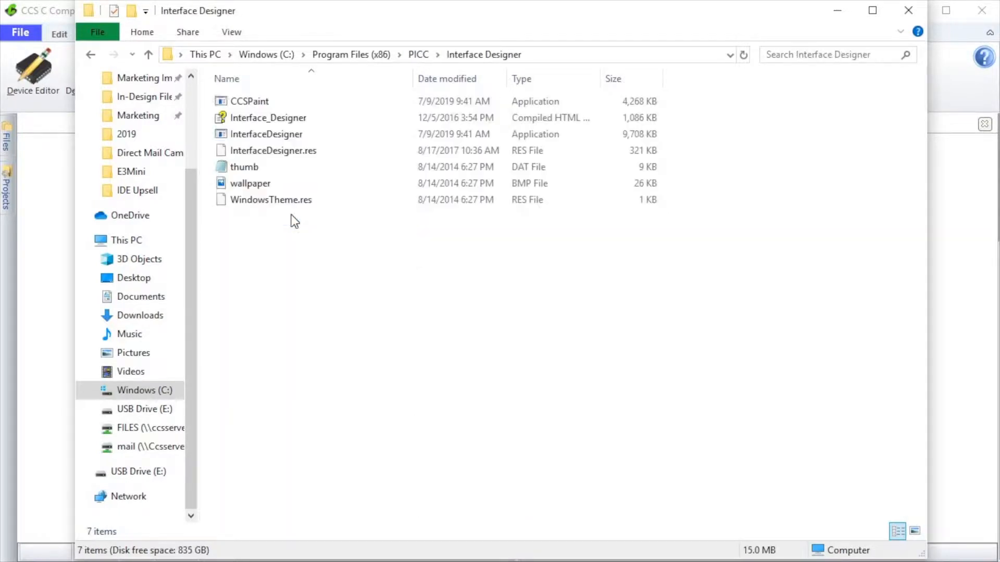
double_click(290, 137)
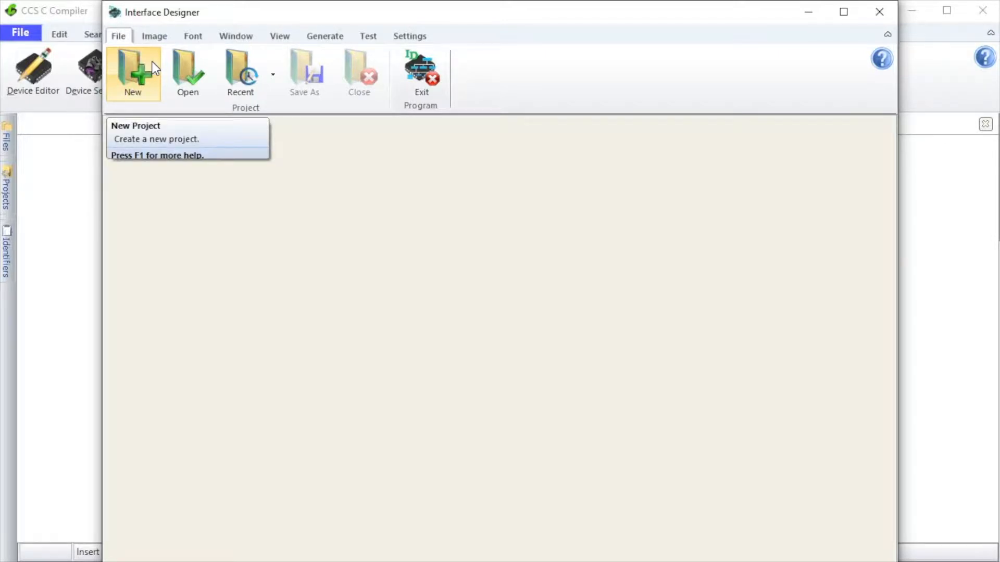
Create a new graphics project named Project1 in the CCS C Projects folder with a 480 x 272 pixel screen
left_click(152, 62)
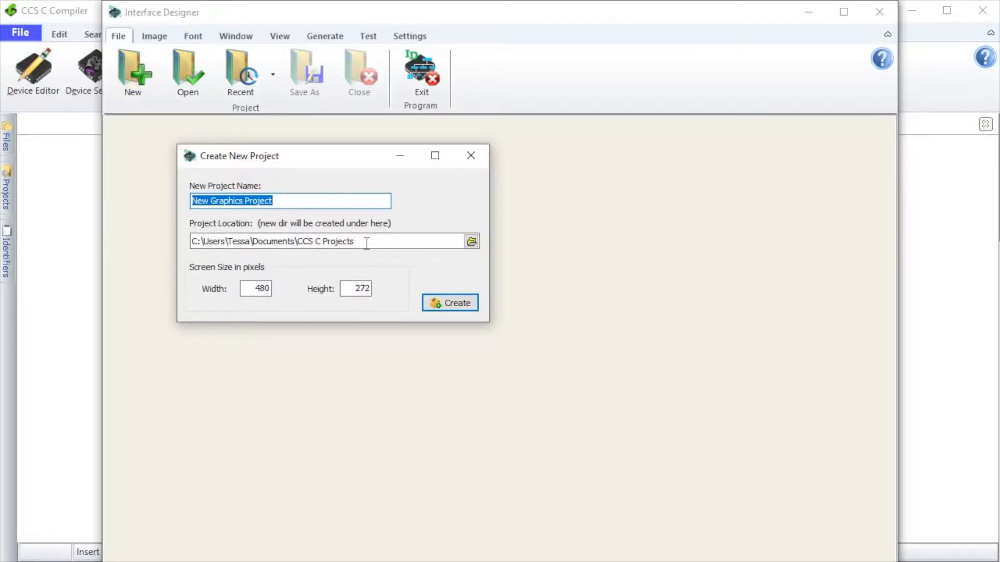
type("P")
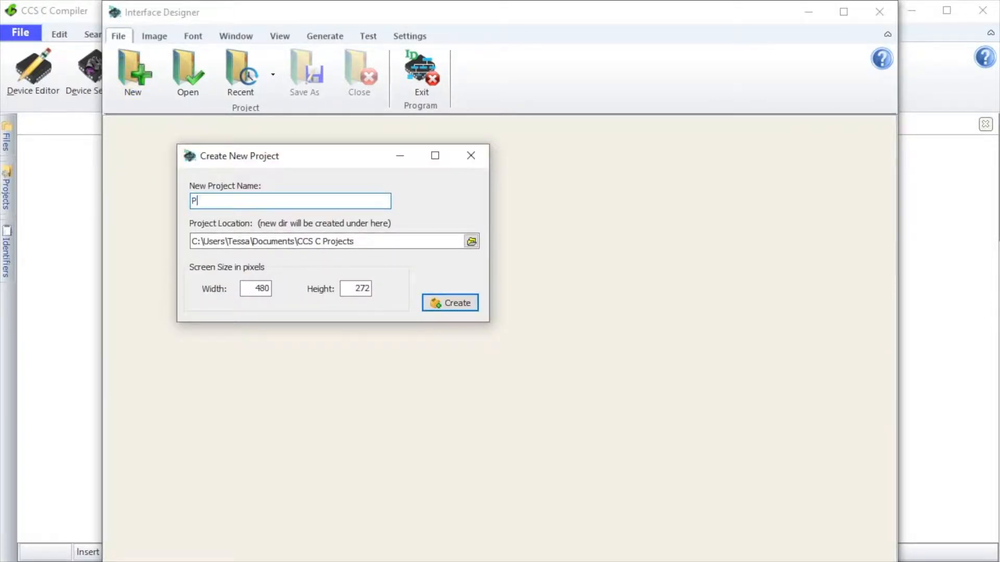
type("roject1")
left_click_drag(359, 241, 158, 243)
left_click(425, 240)
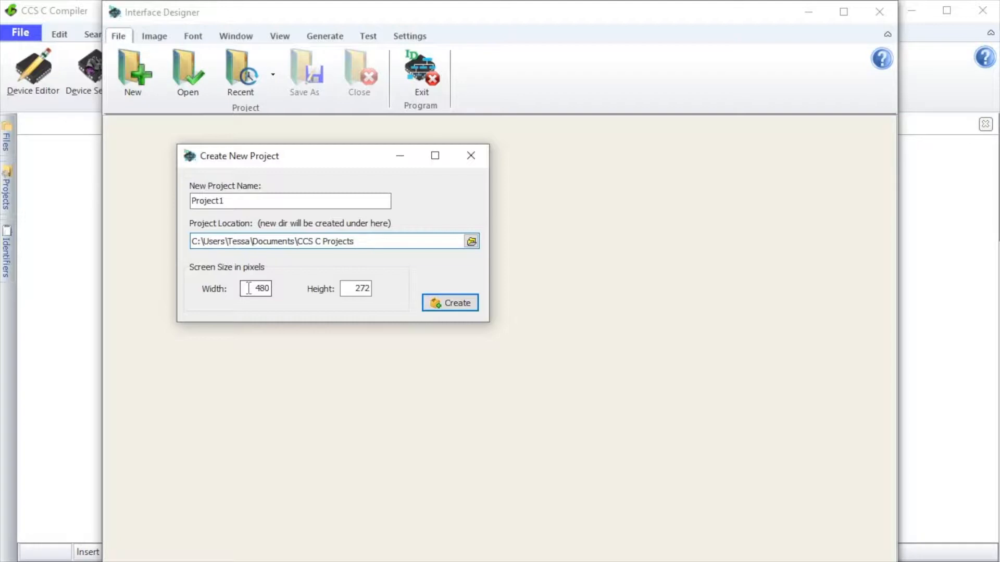
left_click_drag(248, 288, 289, 287)
left_click_drag(350, 285, 377, 287)
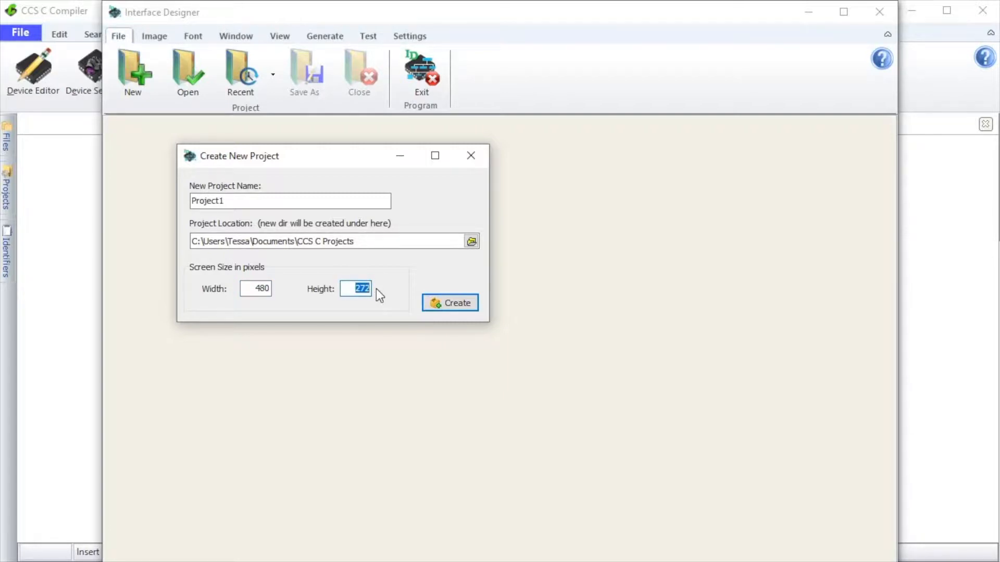
key("Return")
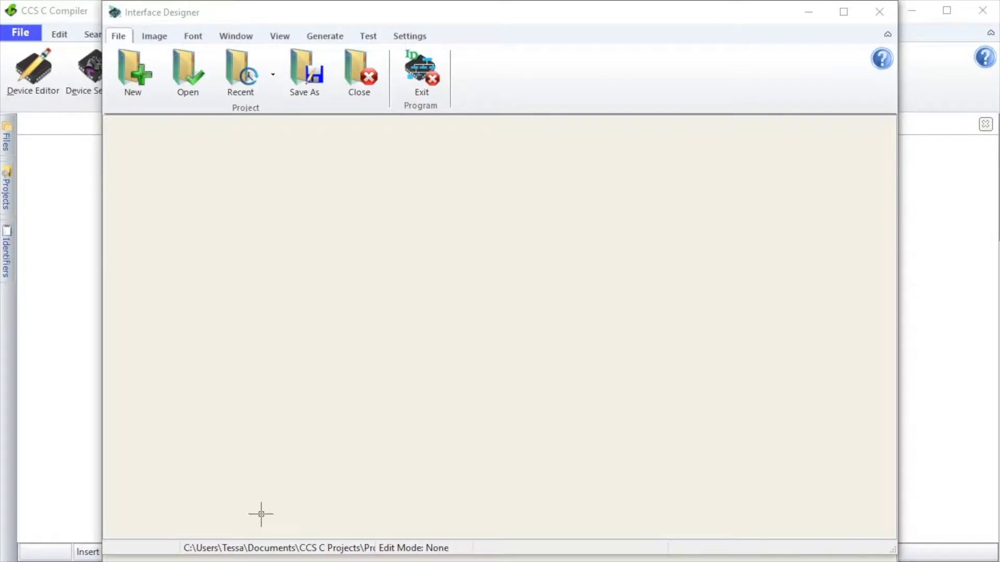
Import the library image "button-set-blue-arrow right" at 128 x 128 pixels, keeping its aspect ratio
left_click(154, 35)
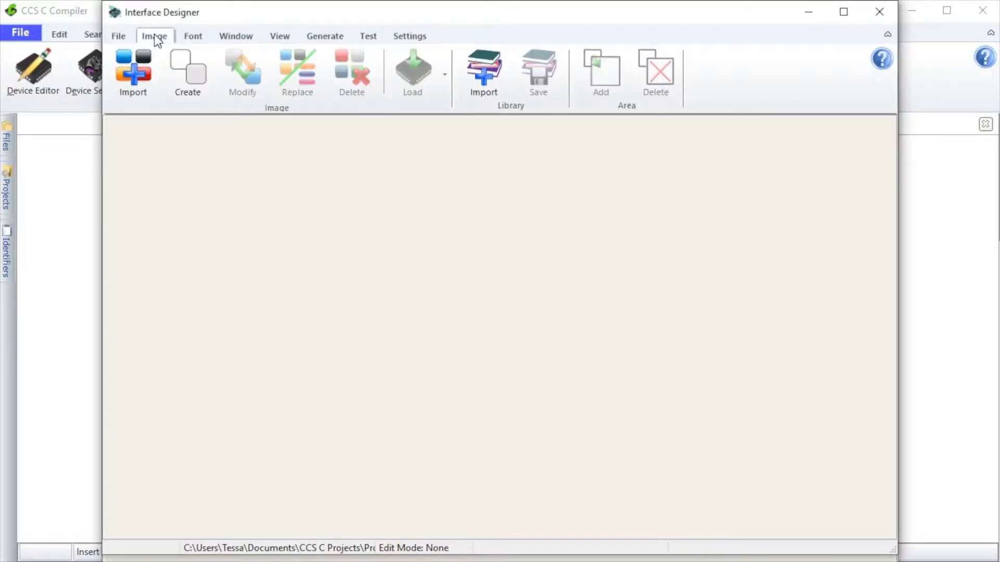
left_click(141, 63)
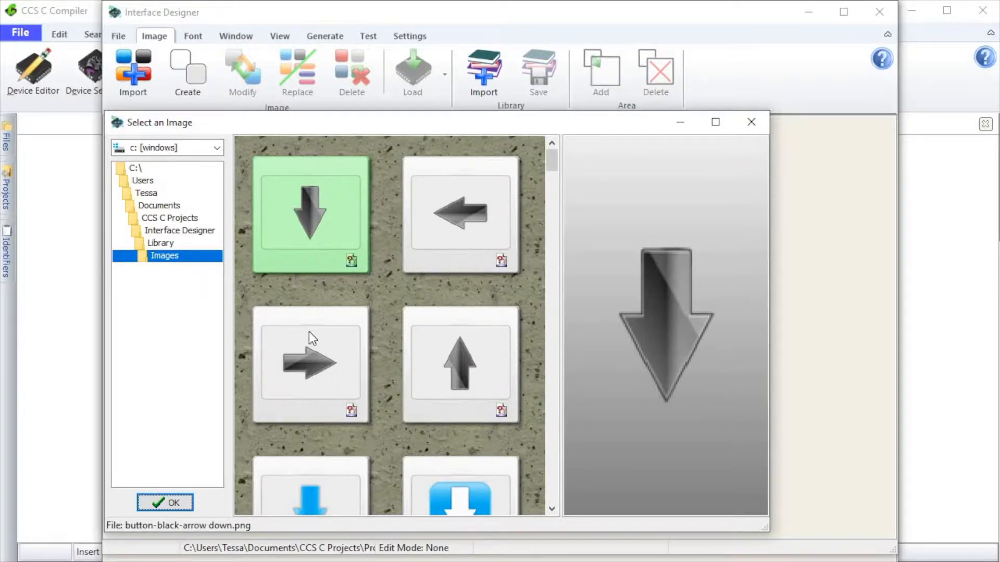
left_click(551, 509)
left_click(552, 509)
left_click(552, 509)
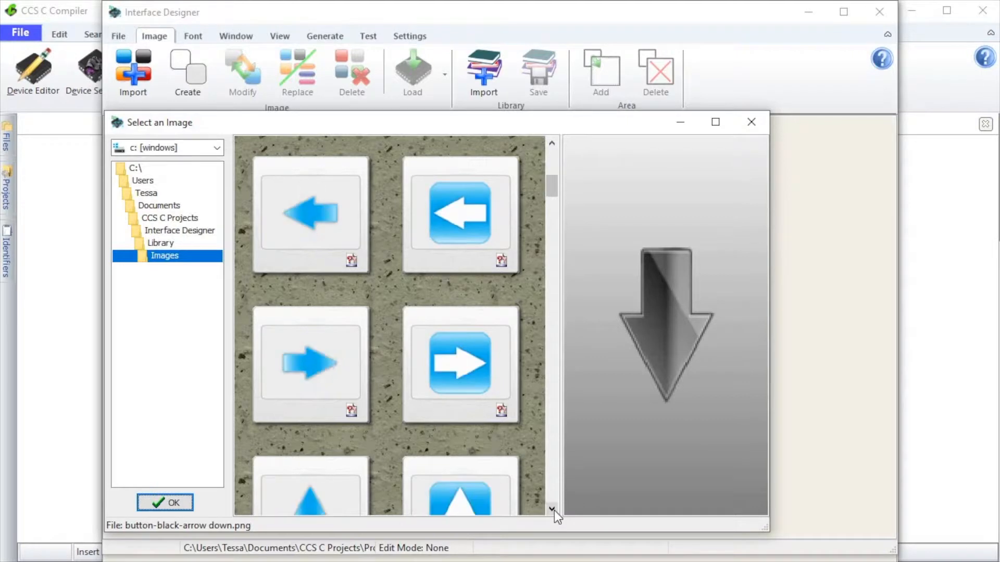
left_click(552, 508)
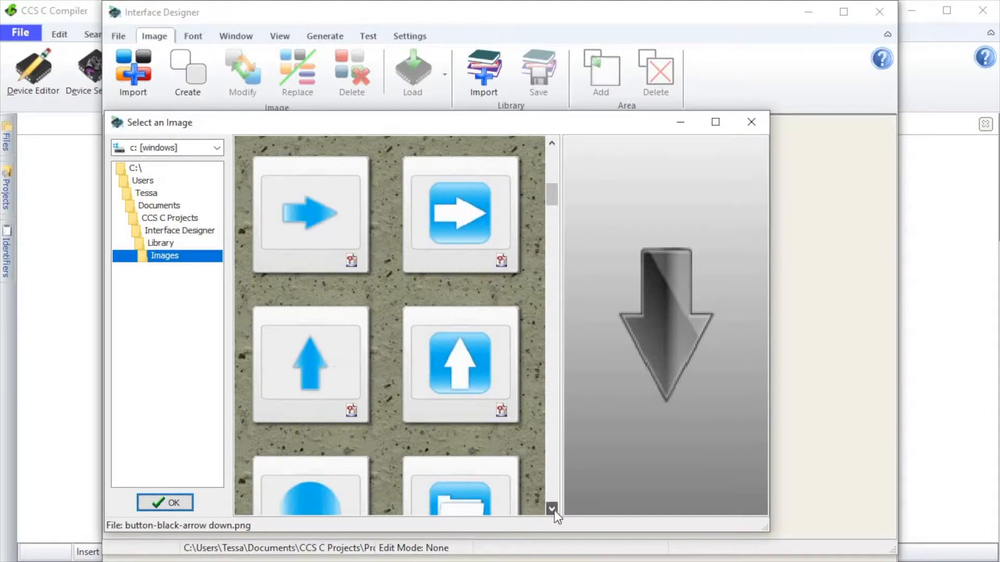
left_click(483, 238)
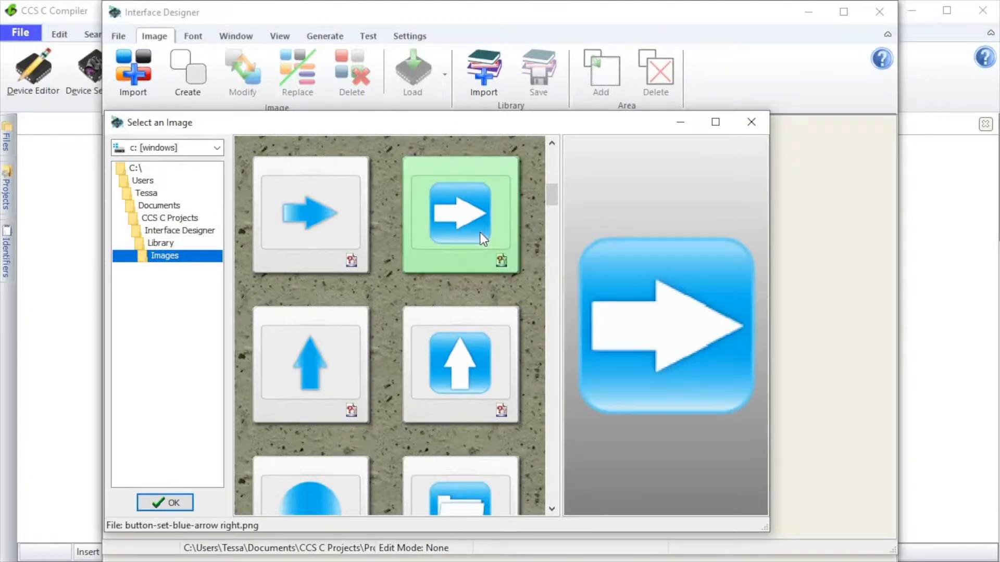
left_click(165, 501)
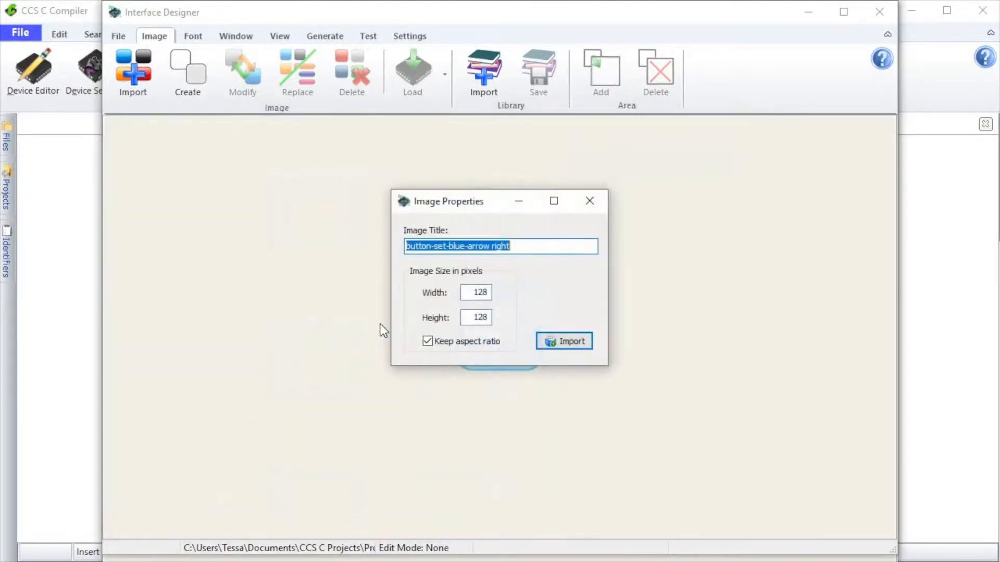
double_click(487, 293)
key("Tab")
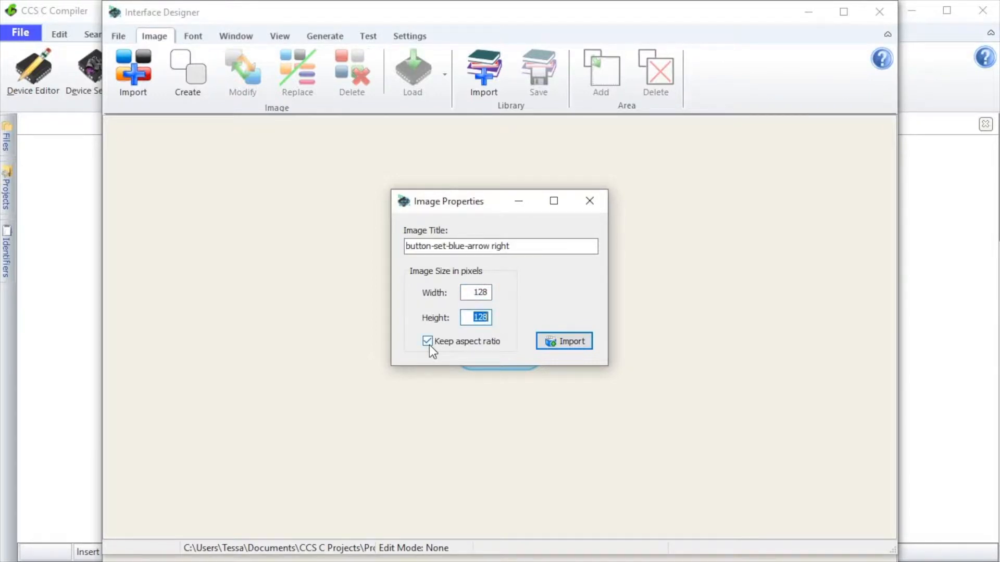
left_click(551, 351)
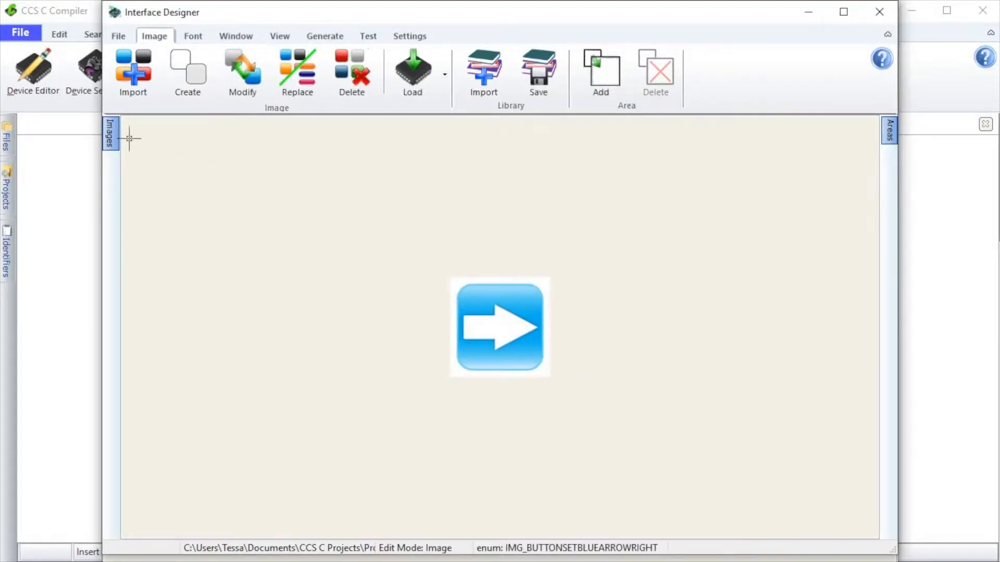
mouse_move(114, 142)
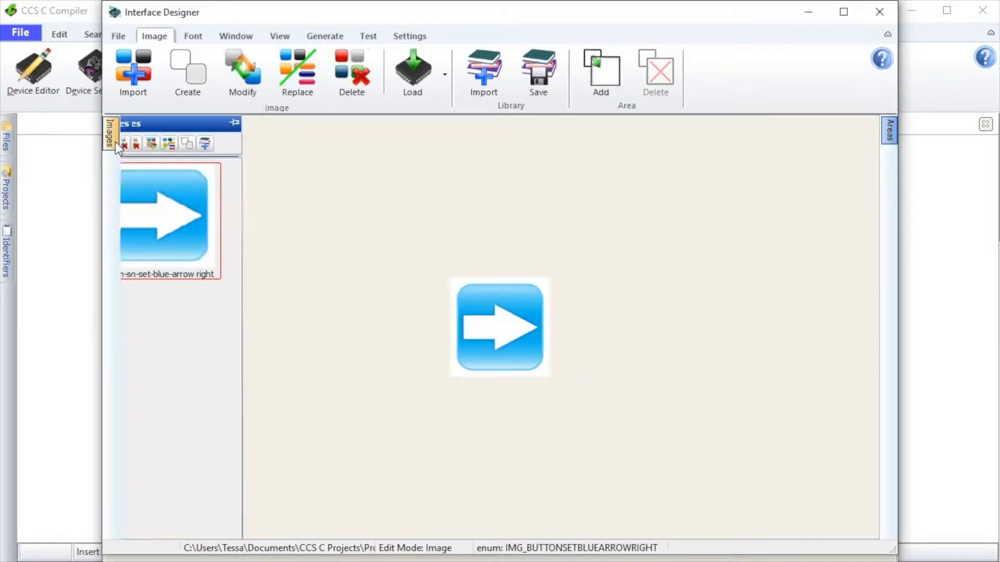
right_click(198, 192)
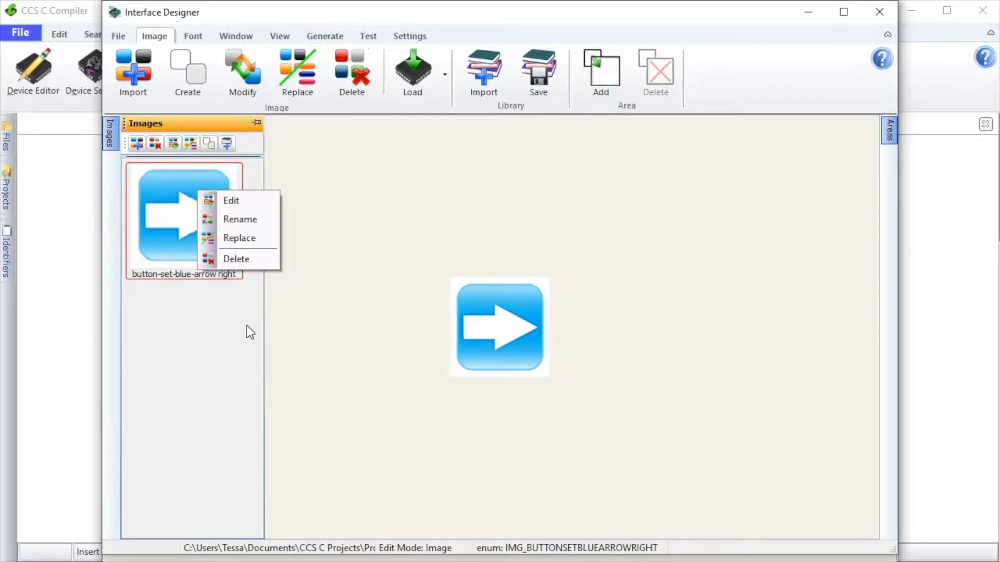
left_click(200, 197)
right_click(200, 197)
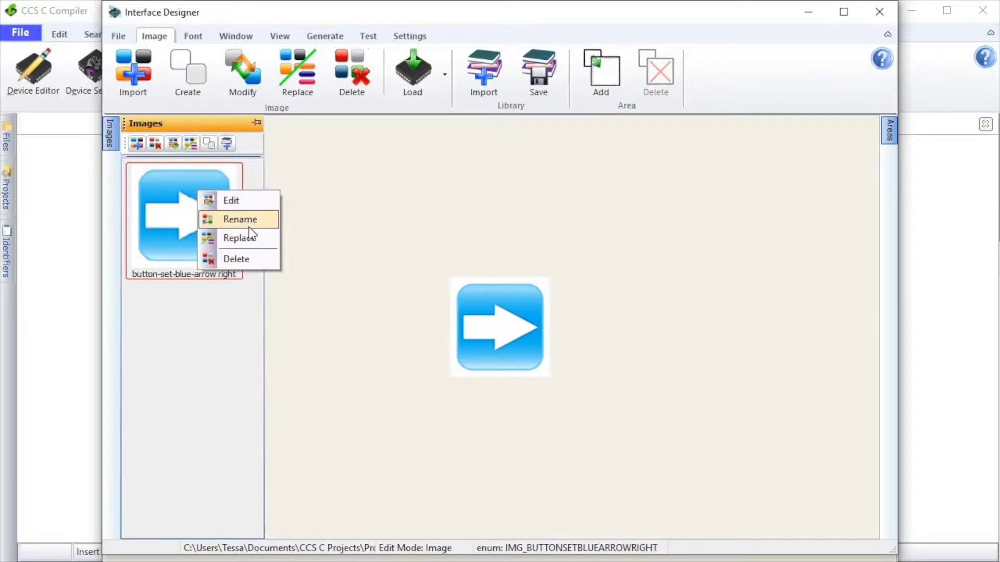
left_click(249, 259)
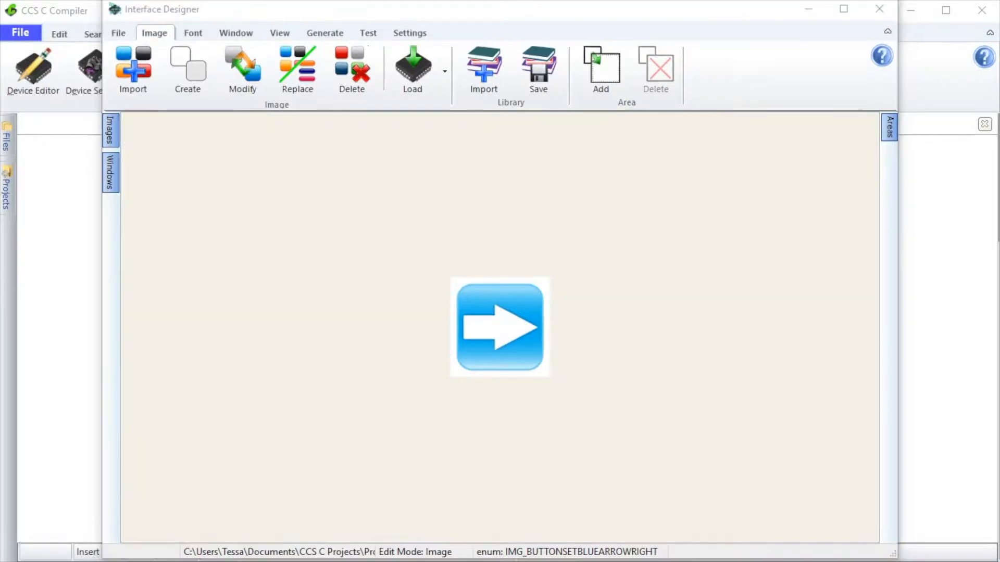
Choose Courier New at size 20 as the font to import into the project
left_click(201, 38)
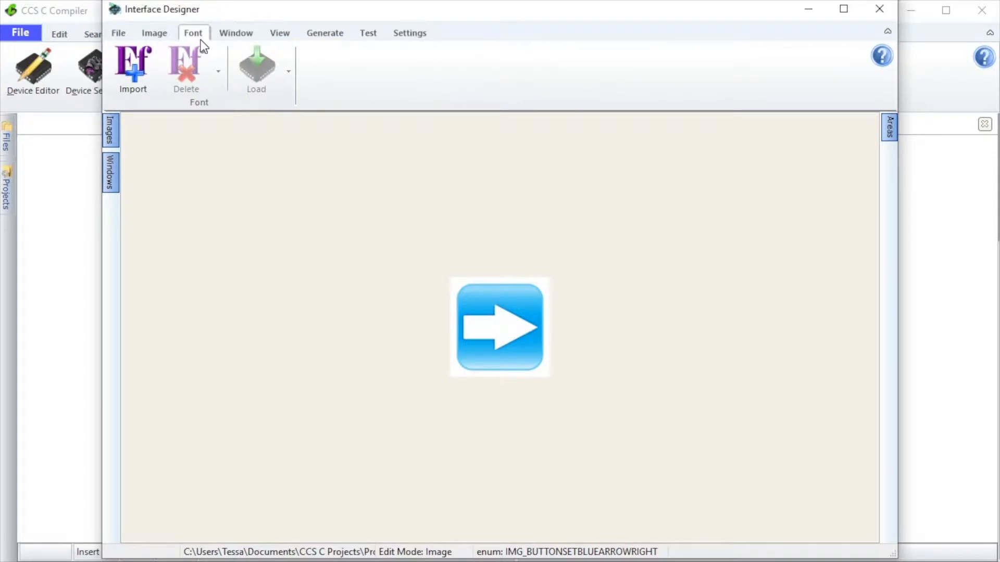
left_click(135, 73)
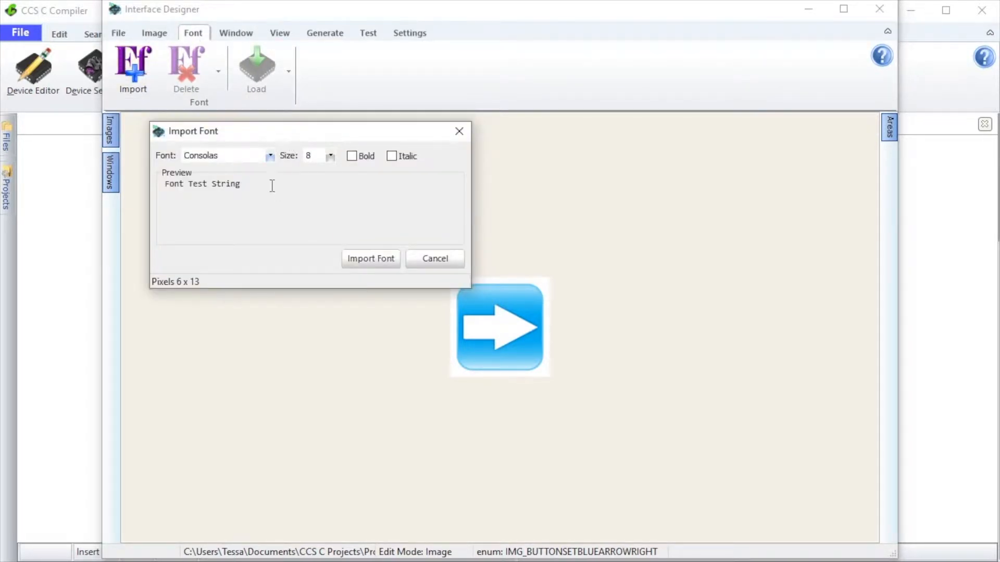
left_click(271, 156)
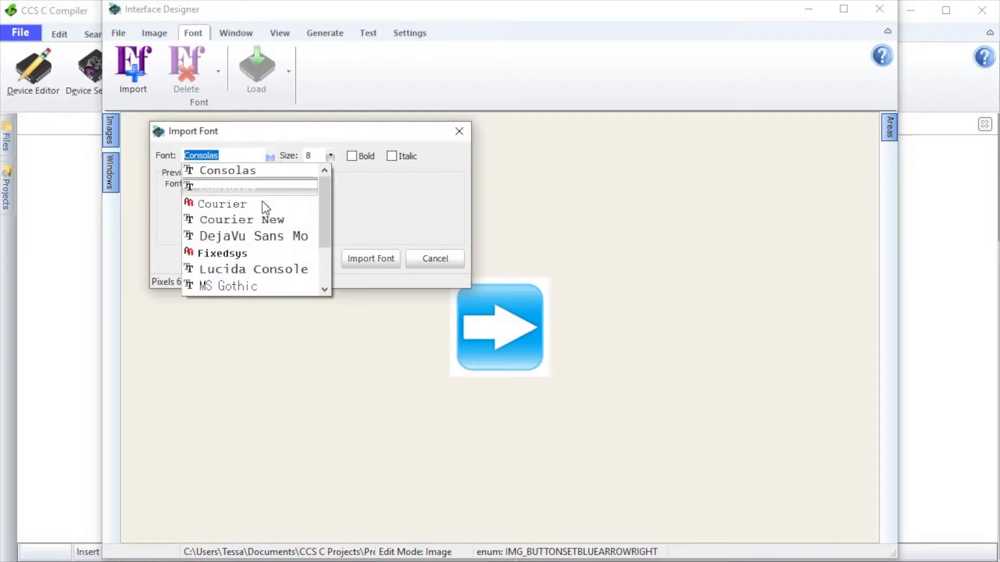
left_click(258, 218)
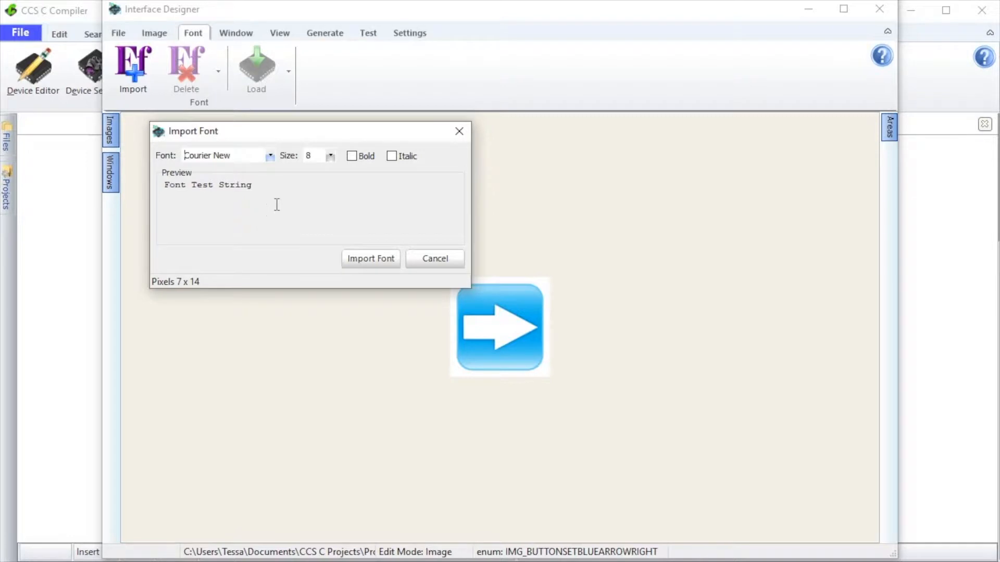
double_click(310, 156)
type("20")
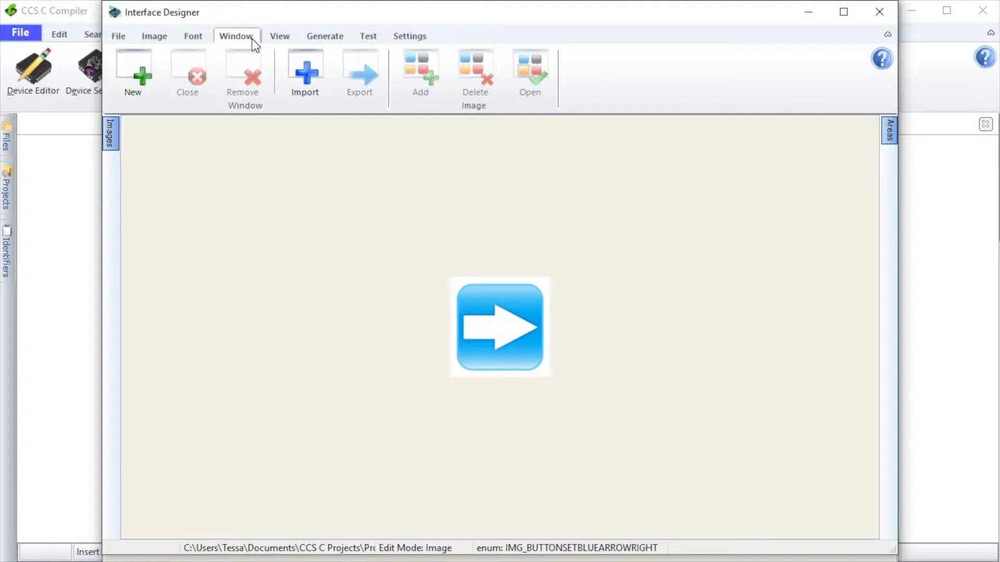
Create a window named New Window with a size of 480 x 272 pixels
left_click(117, 74)
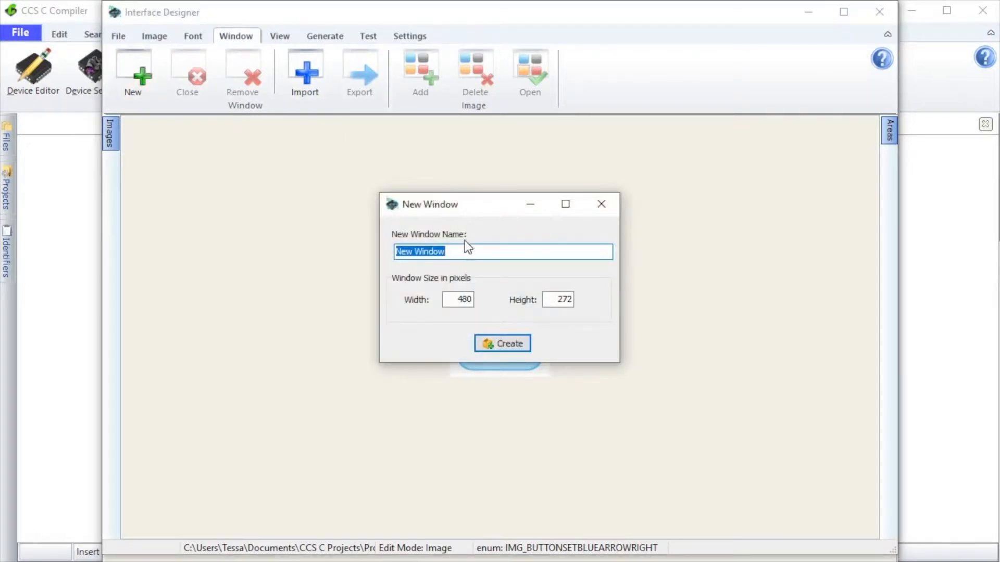
double_click(459, 299)
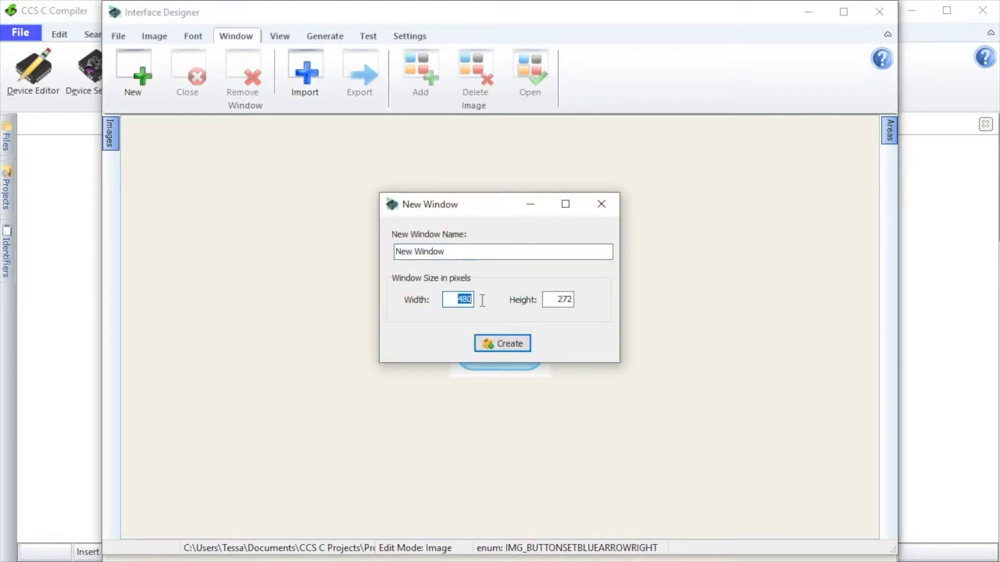
double_click(558, 300)
left_click(517, 341)
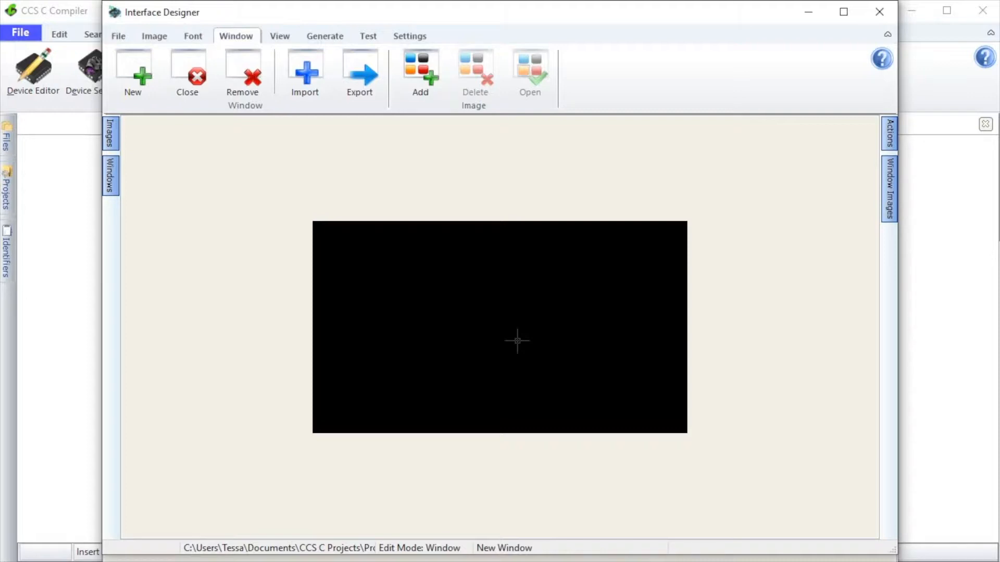
Add the blue right-arrow image to the new window and place it near the window's centre
mouse_move(110, 142)
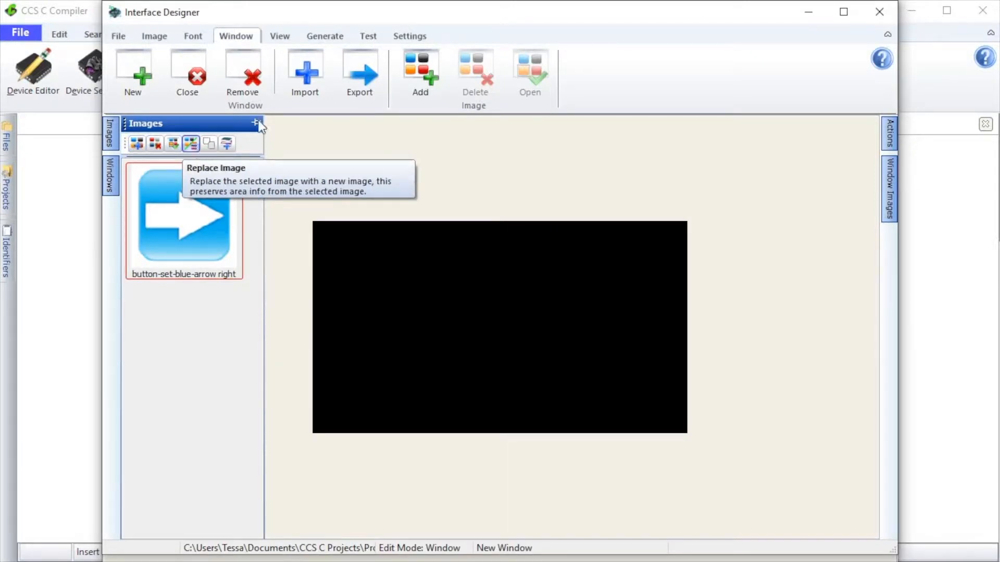
double_click(203, 220)
left_click_drag(370, 267, 494, 306)
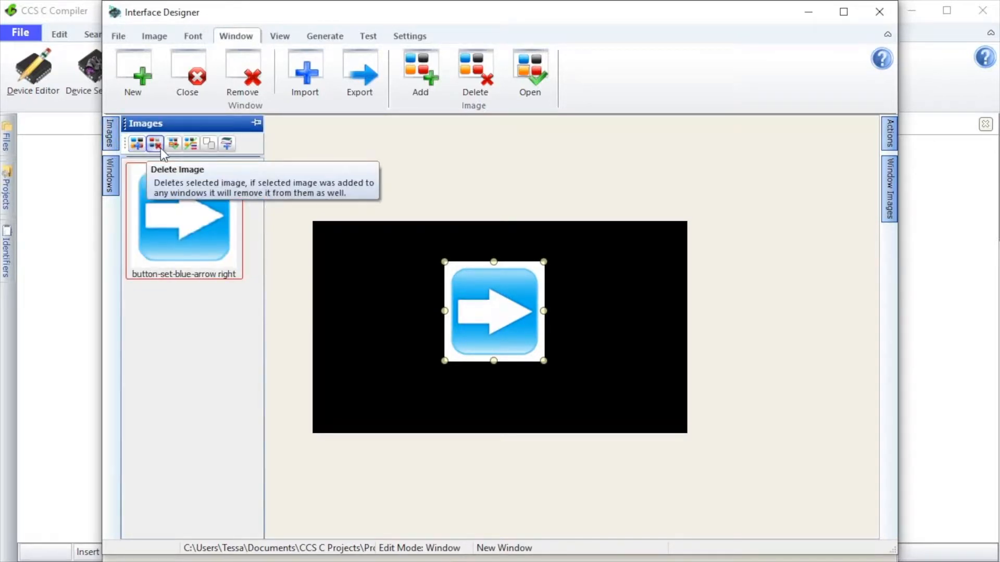
Open the blue arrow image for editing, add a touch area about 120 x 116 pixels around the button, and show its properties
left_click(173, 144)
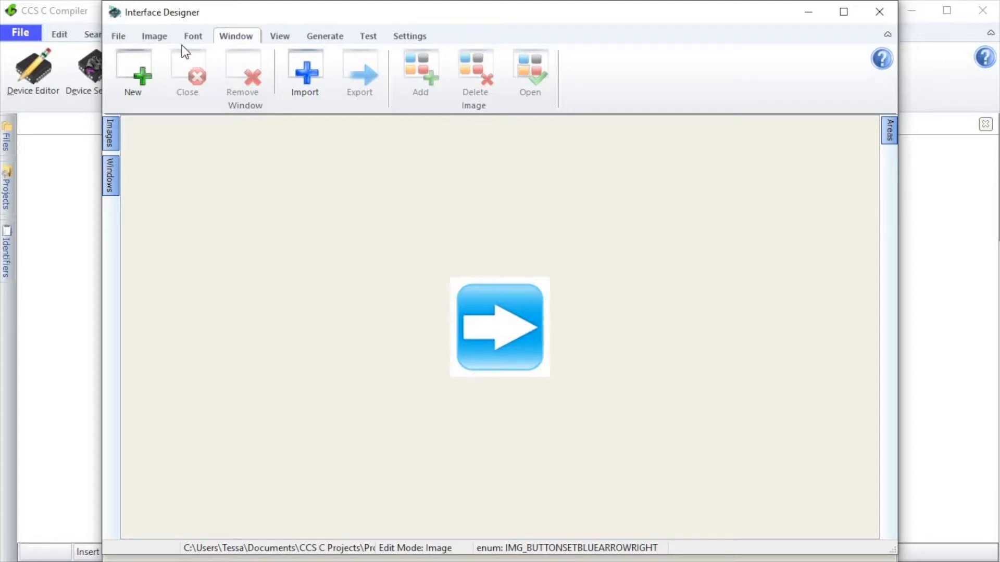
left_click(165, 39)
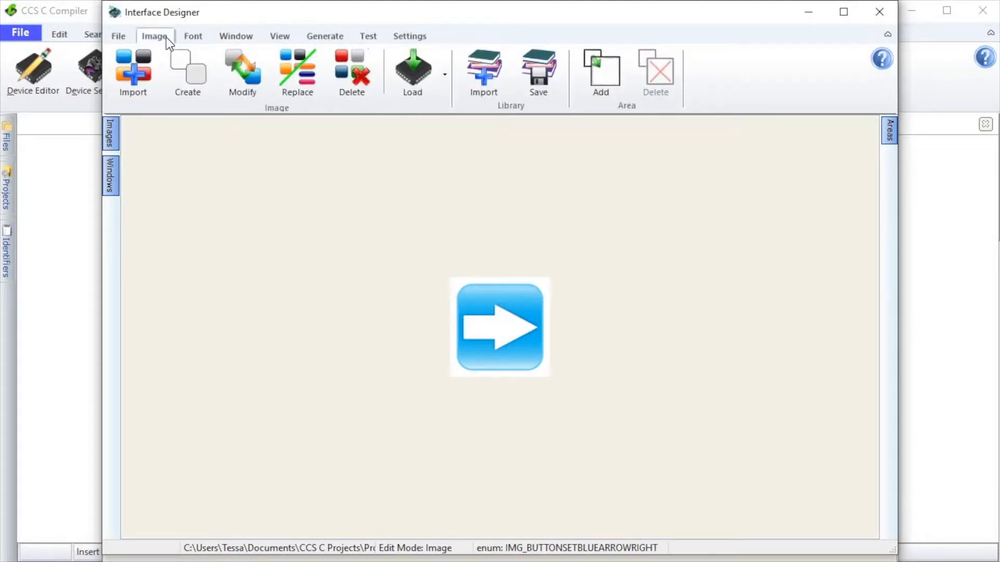
left_click(591, 83)
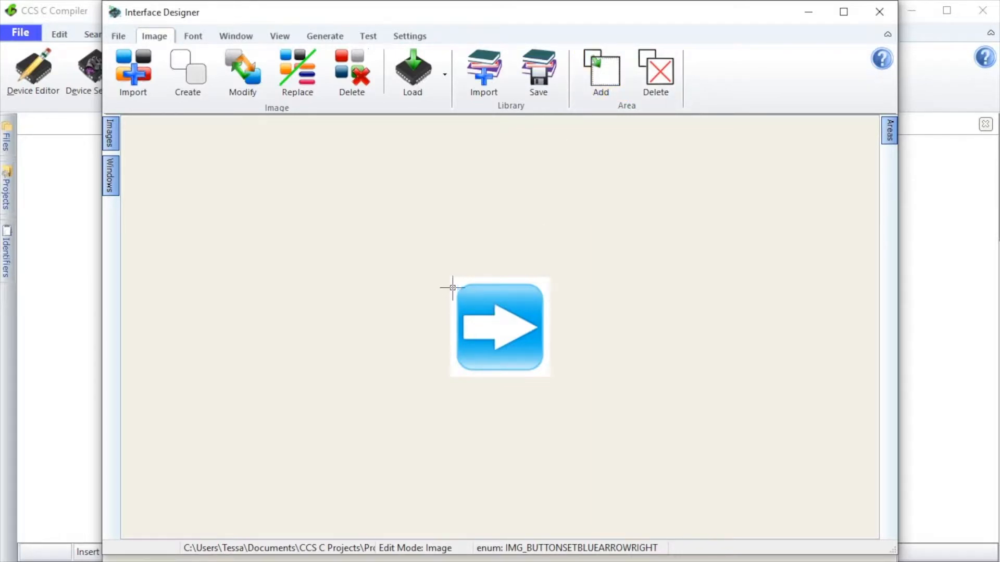
left_click_drag(458, 286, 545, 372)
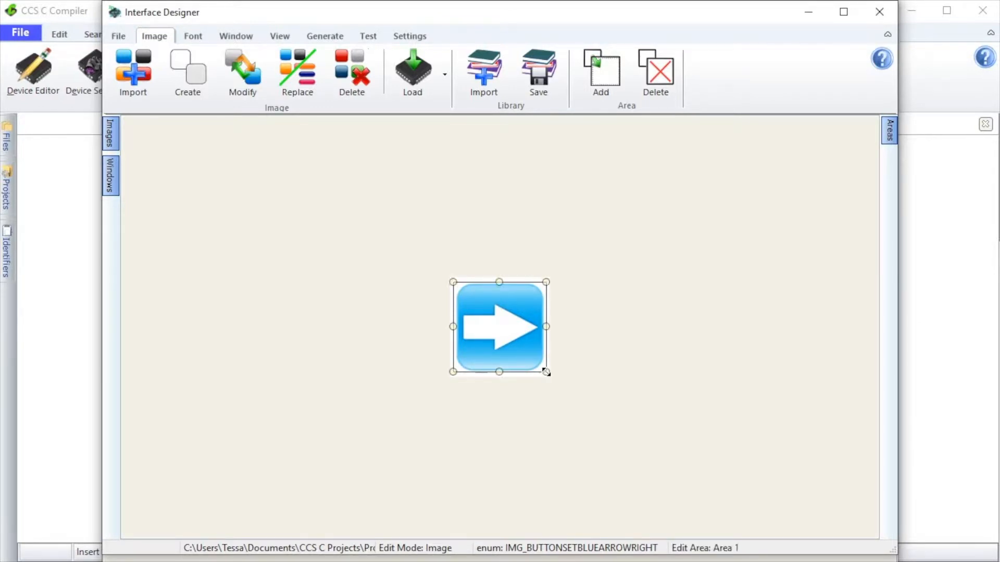
left_click(888, 130)
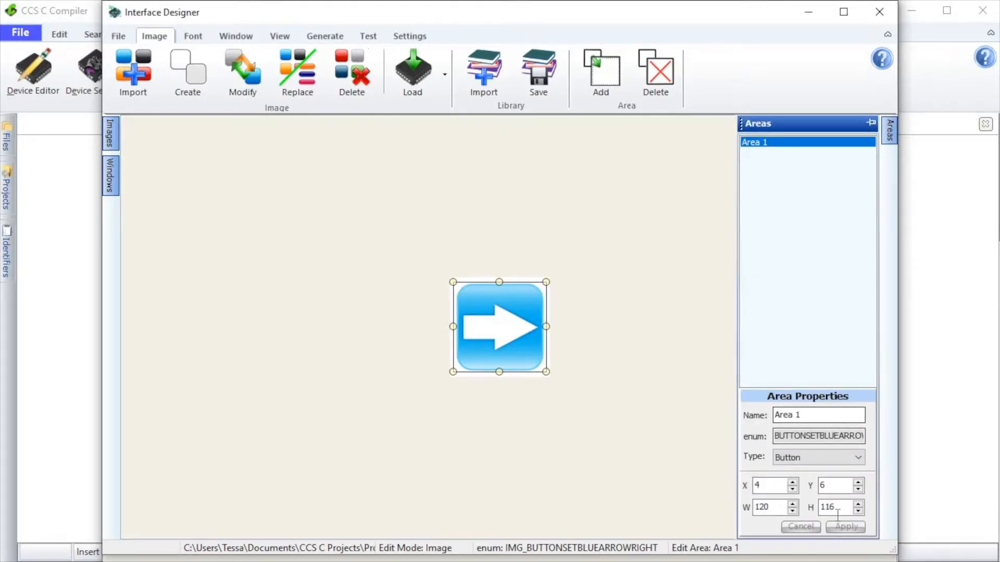
Set the type of the touch area on the blue arrow image to Button
left_click(786, 485)
left_click(842, 486)
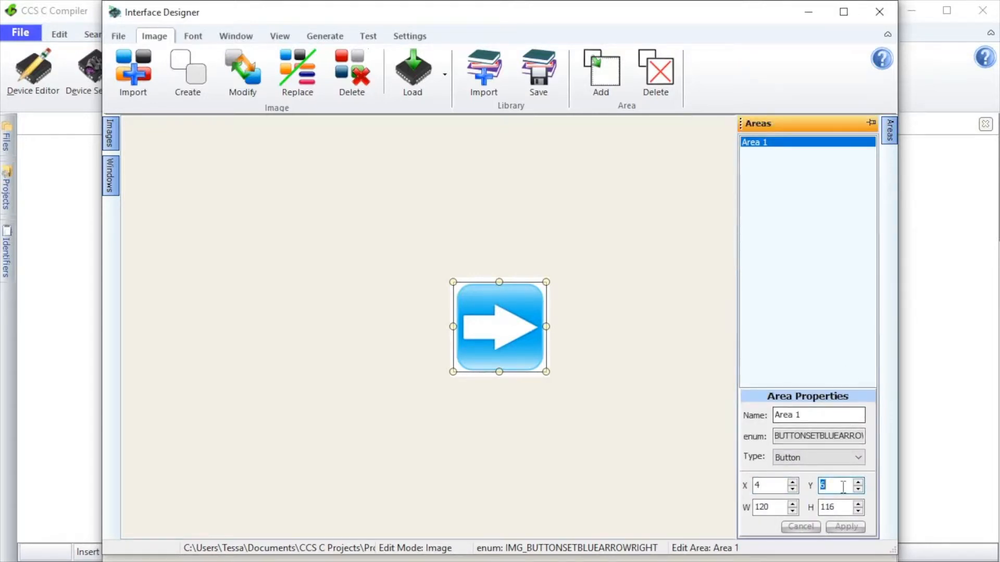
left_click(827, 456)
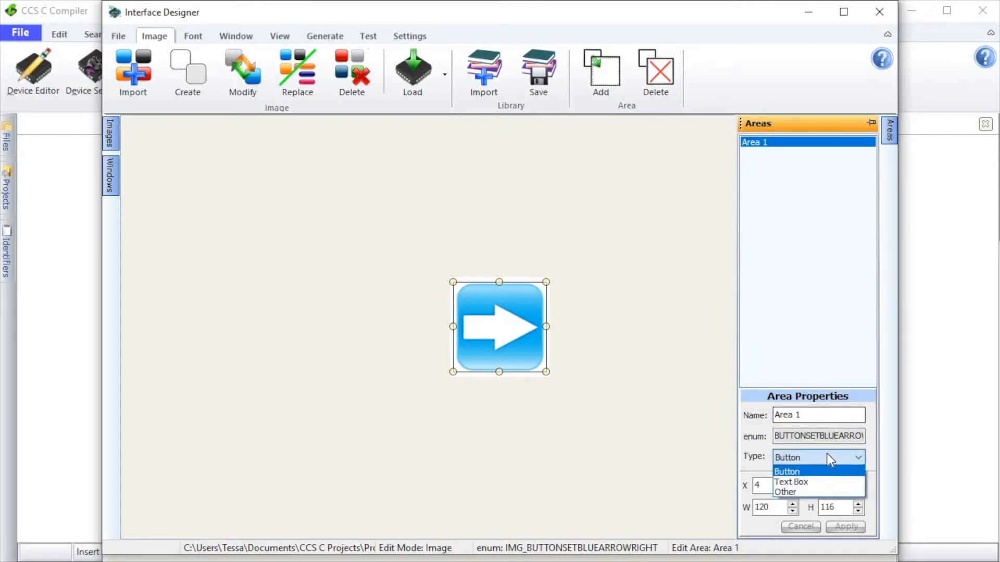
left_click(822, 471)
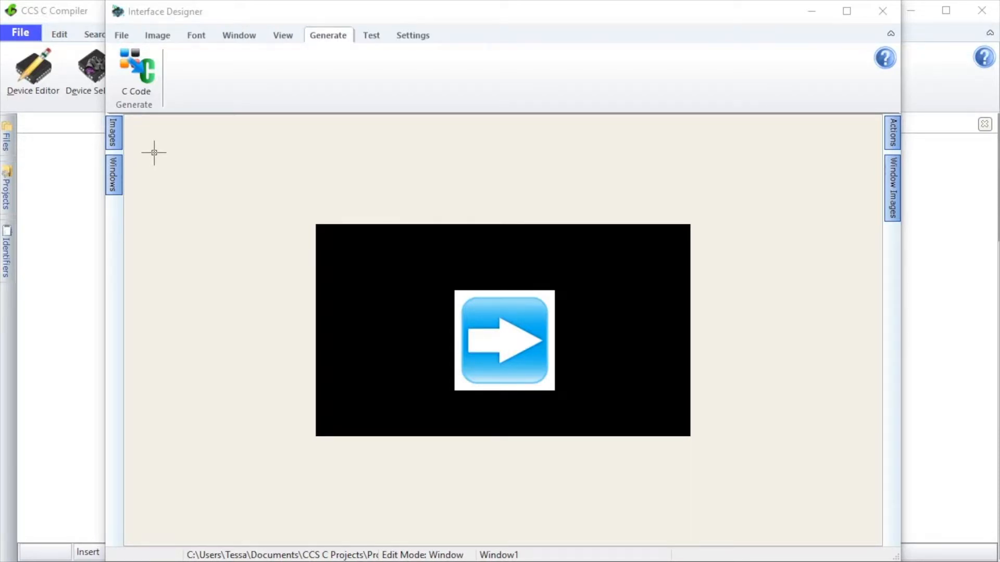
Set up C code generation with the main project, a USB - CDC serial interface and back light enabled
left_click(134, 60)
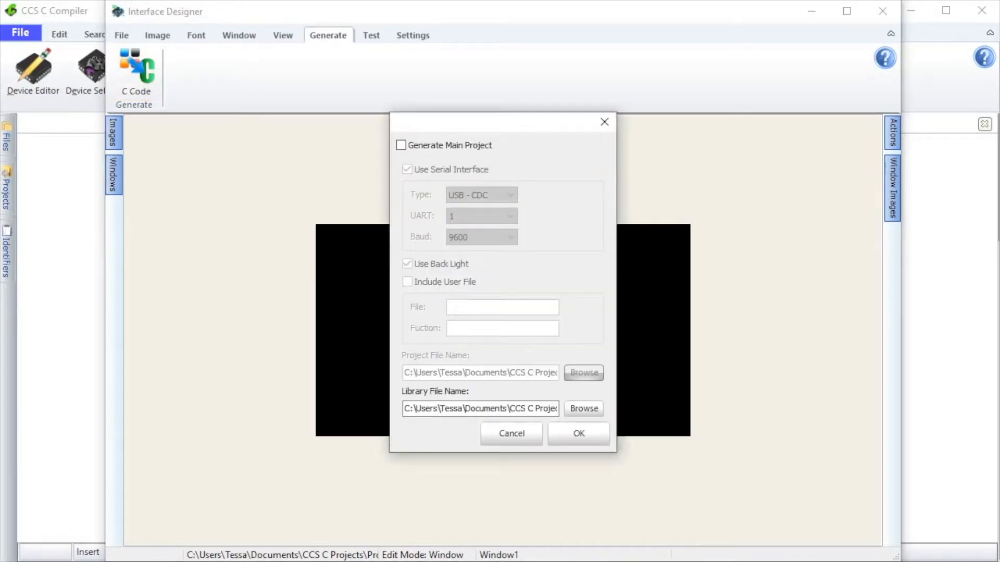
left_click(404, 148)
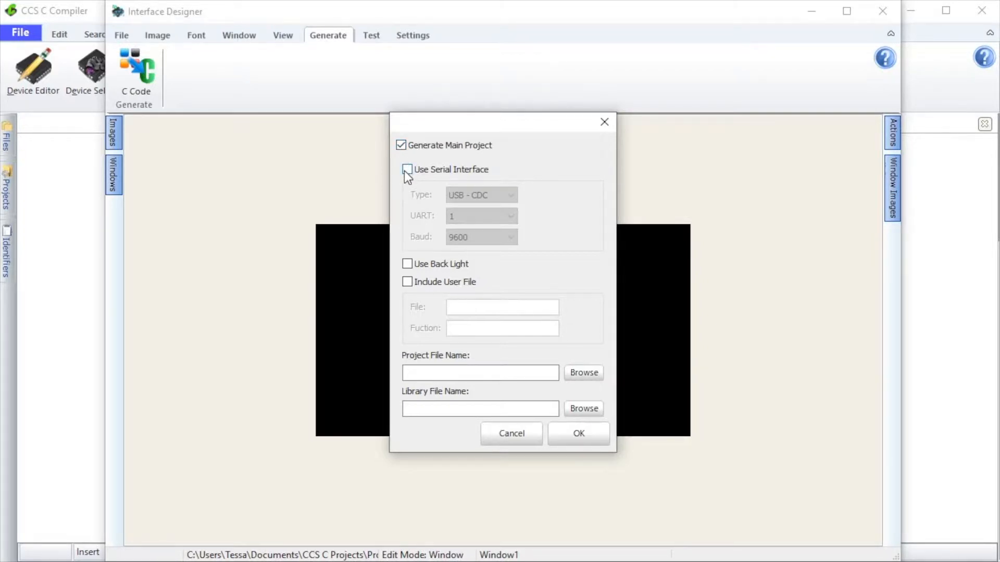
left_click(405, 171)
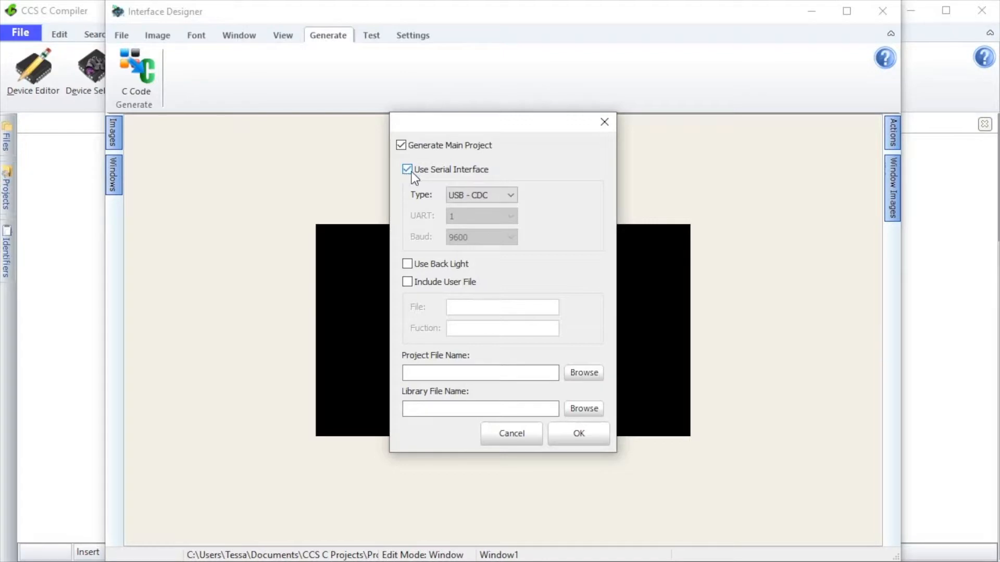
left_click(515, 196)
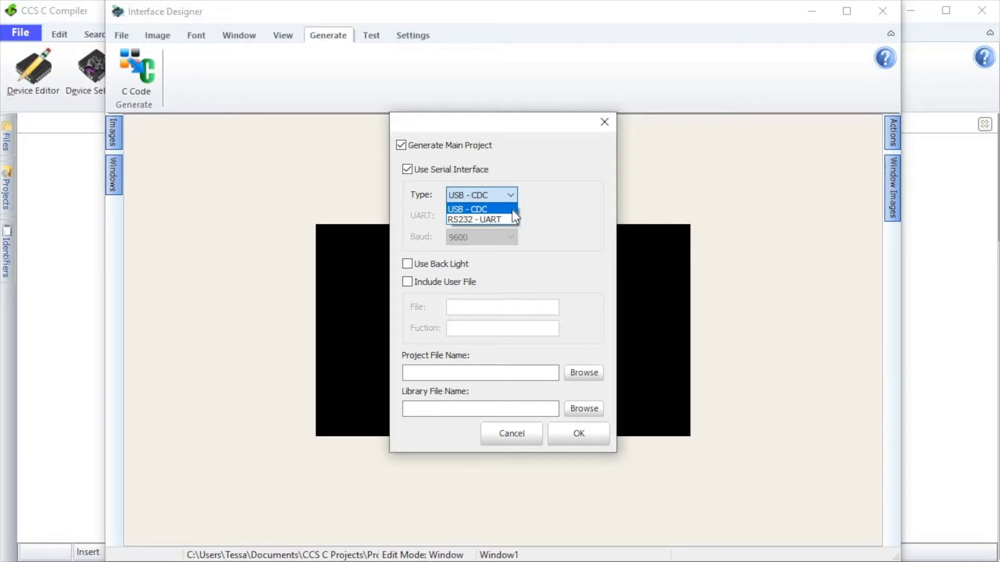
left_click(511, 210)
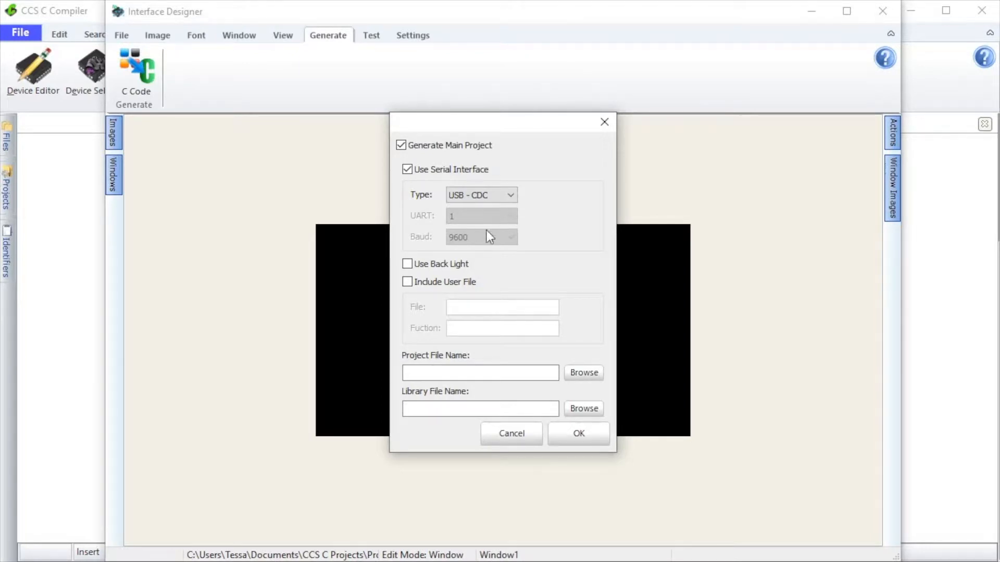
left_click(407, 264)
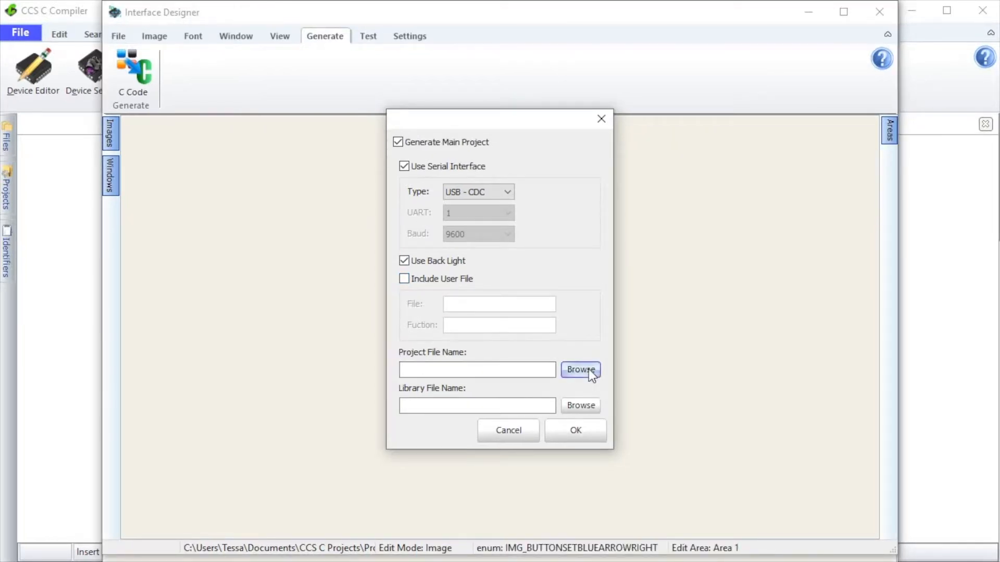
Browse for the project file location and create a folder named Source inside Project1
left_click(588, 369)
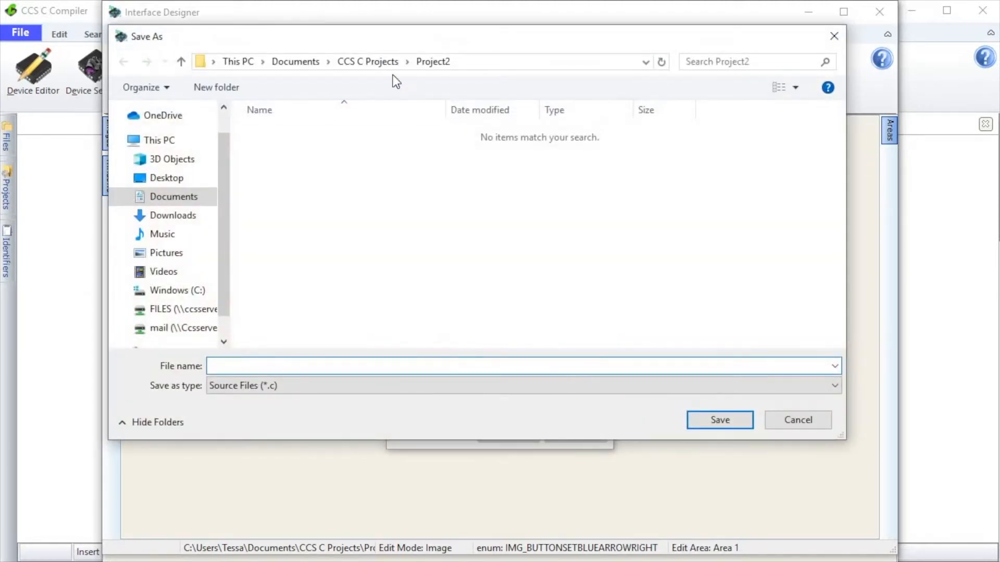
left_click(377, 62)
double_click(318, 164)
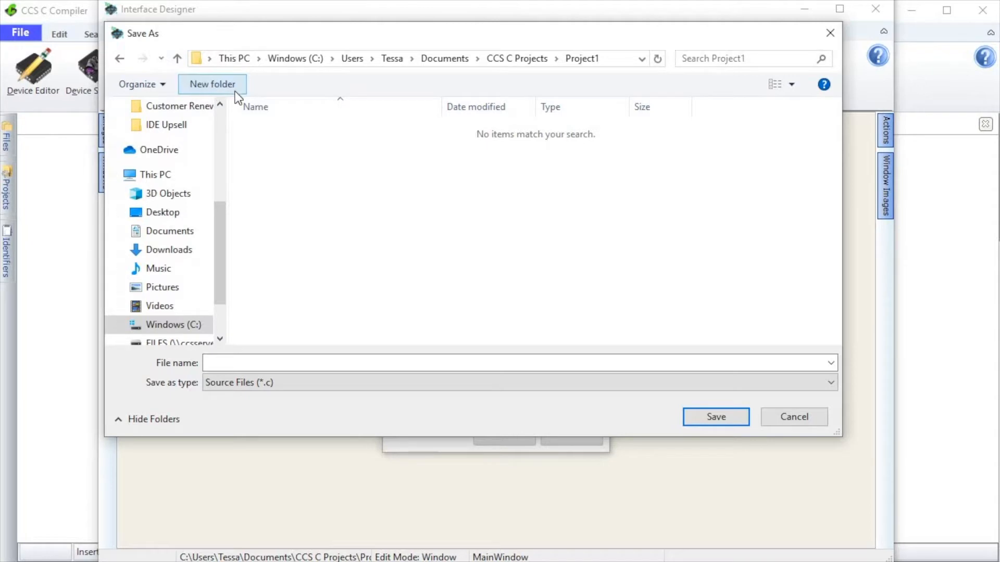
left_click(235, 93)
type("Source")
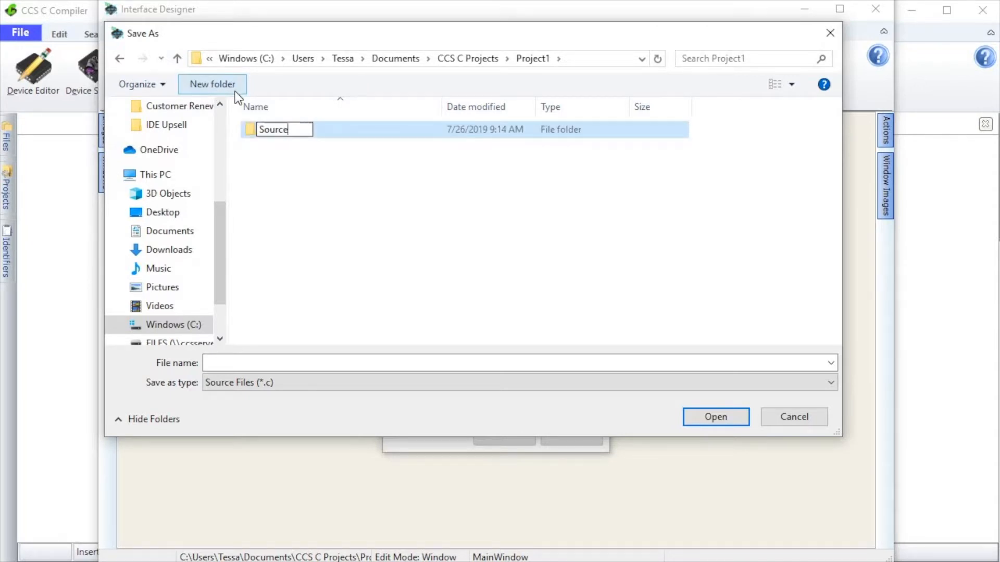
key("Return")
Set the project file to button.c in the new Source folder
double_click(328, 135)
left_click(312, 362)
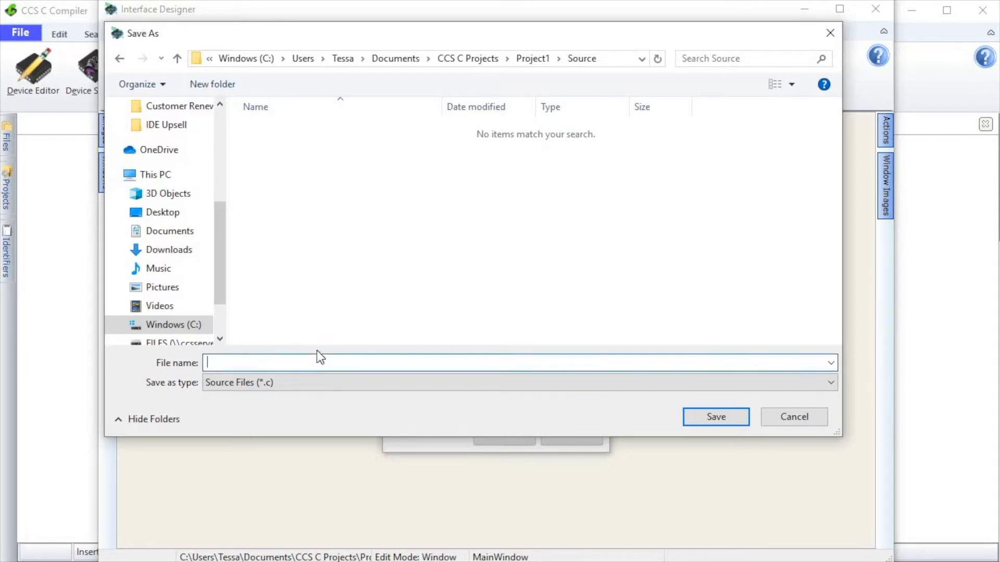
type("button.c")
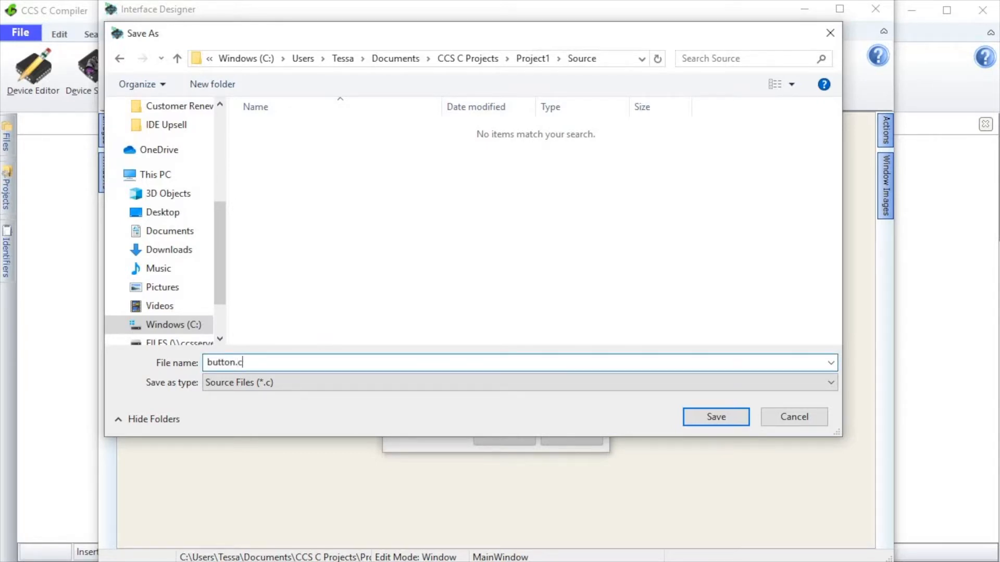
left_click(706, 417)
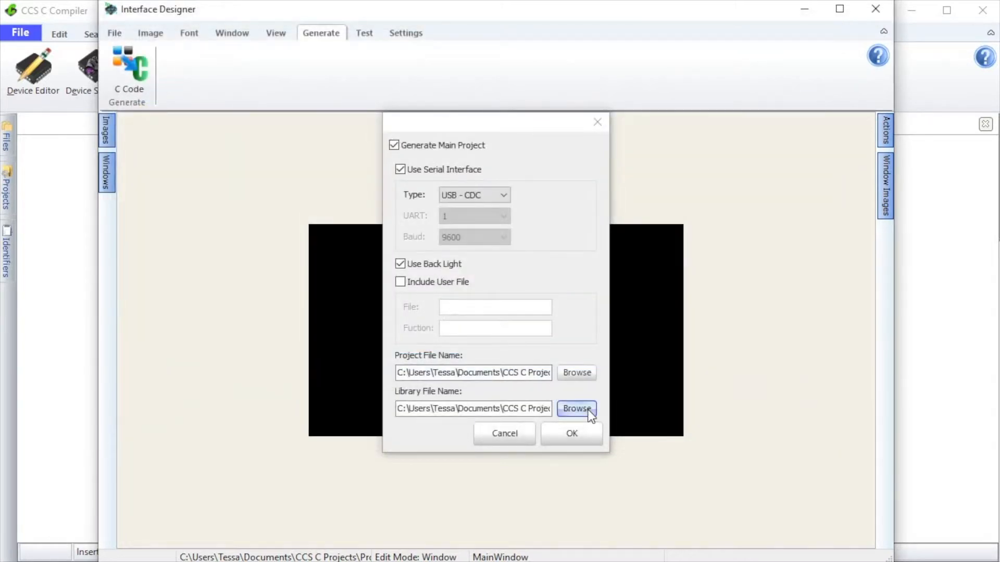
Set the library file to button_lib.c in the Source folder of Project1
left_click(577, 409)
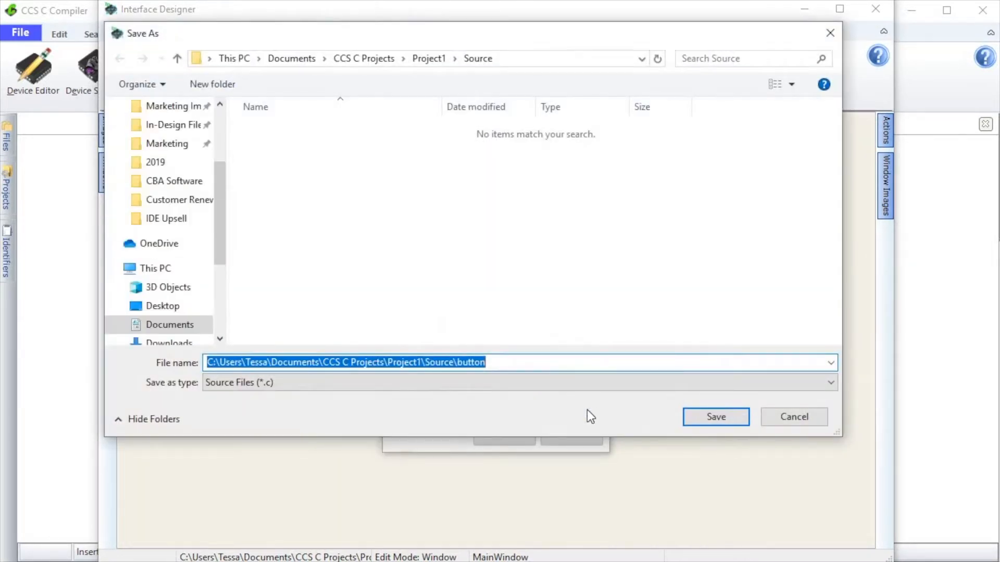
left_click(434, 58)
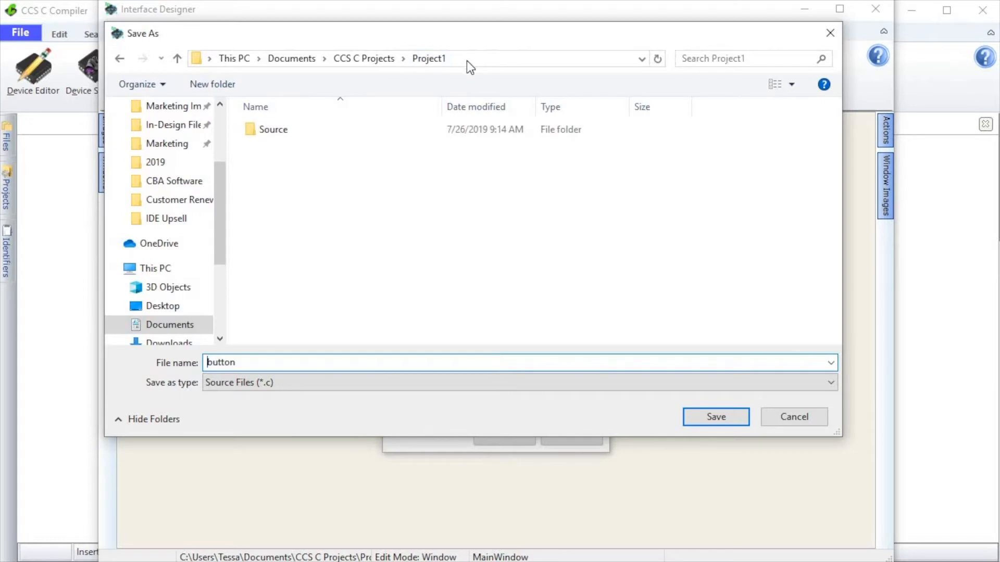
double_click(261, 129)
double_click(278, 364)
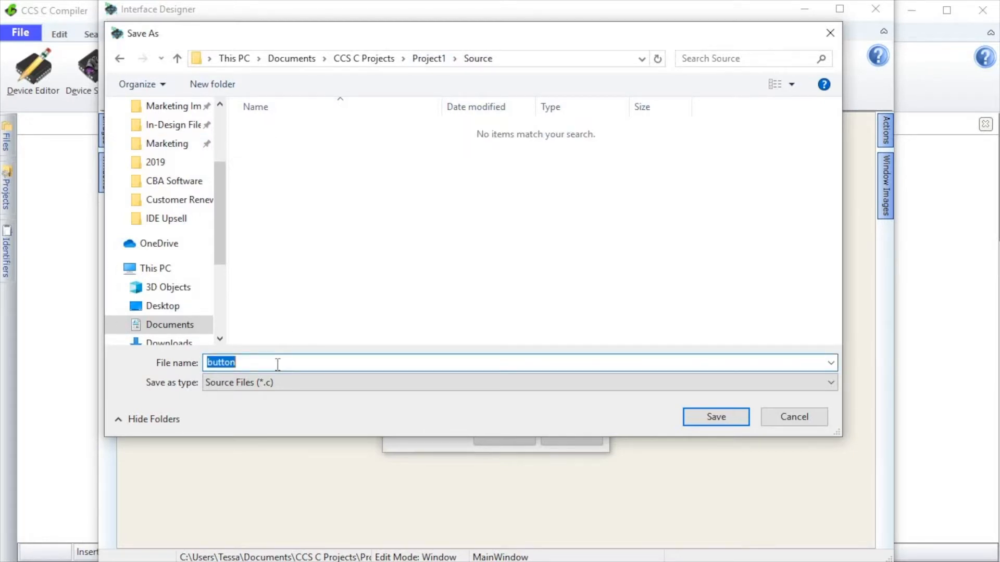
left_click(298, 363)
type("_lib.c")
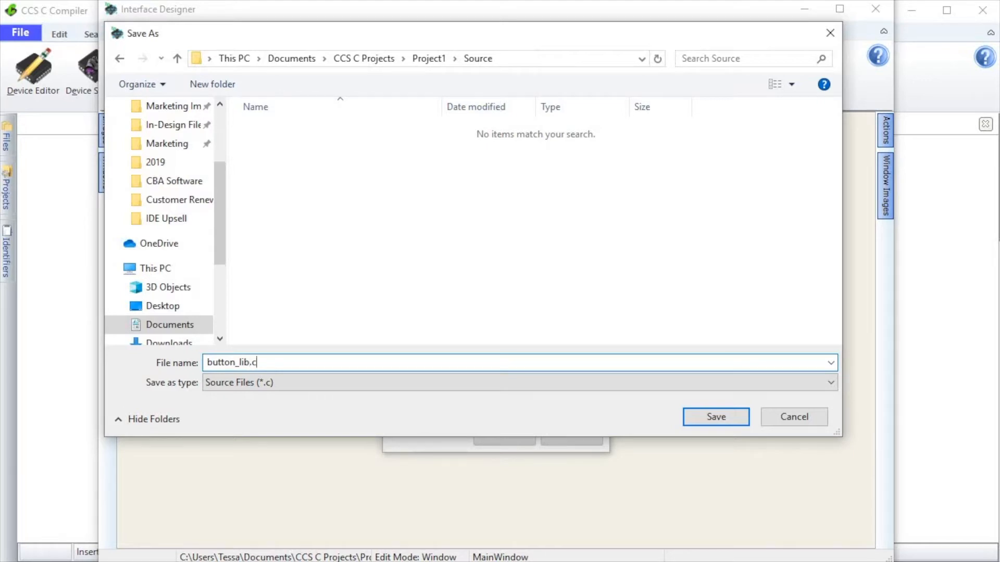
left_click(717, 418)
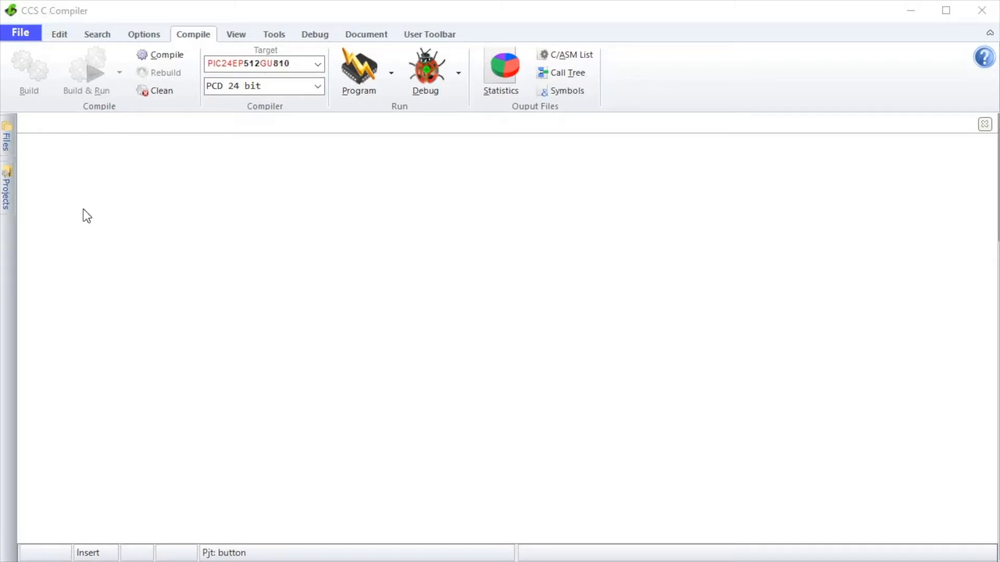
In CCS C Compiler, open the button C source file from the Source folder of Project2
left_click(24, 29)
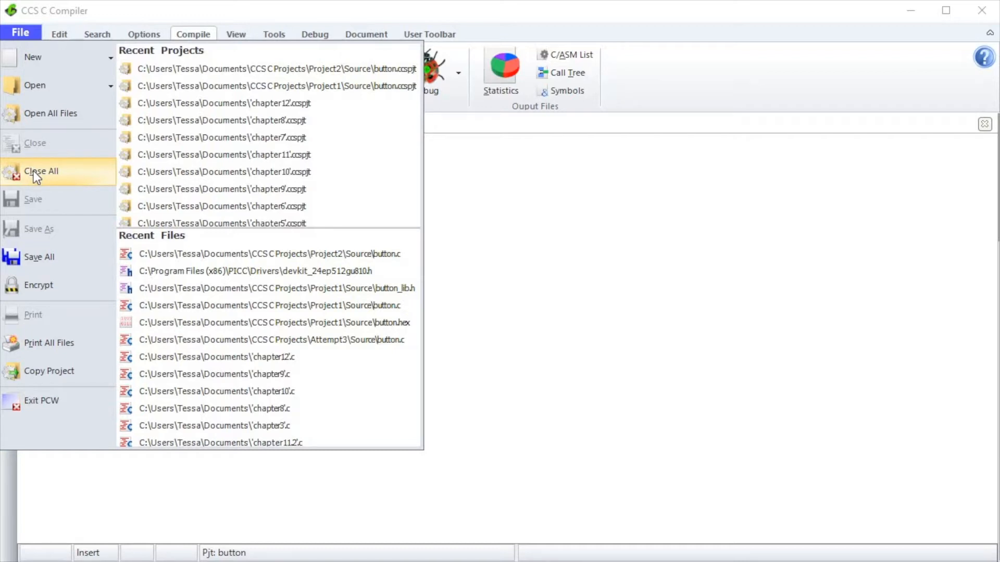
mouse_move(36, 86)
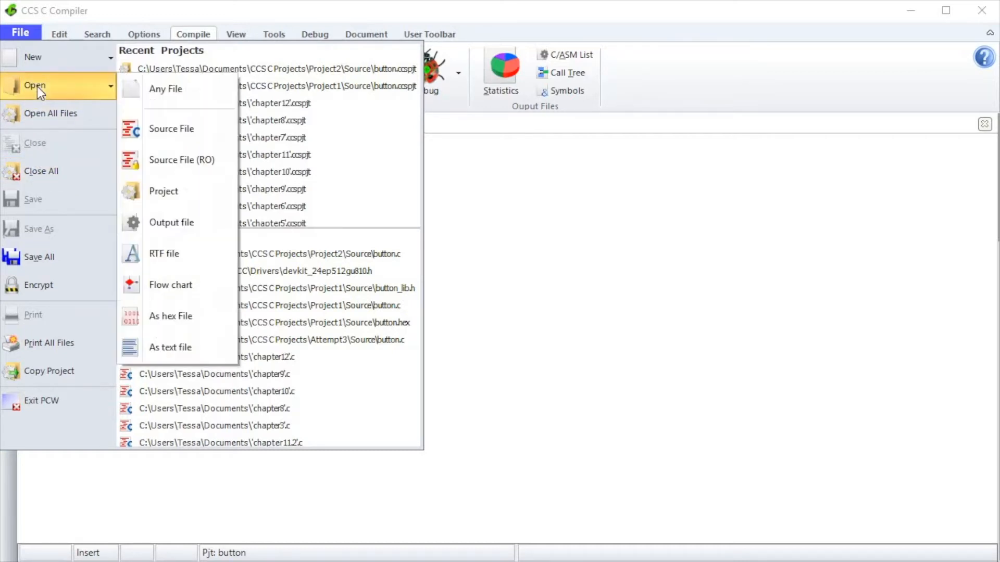
left_click(190, 136)
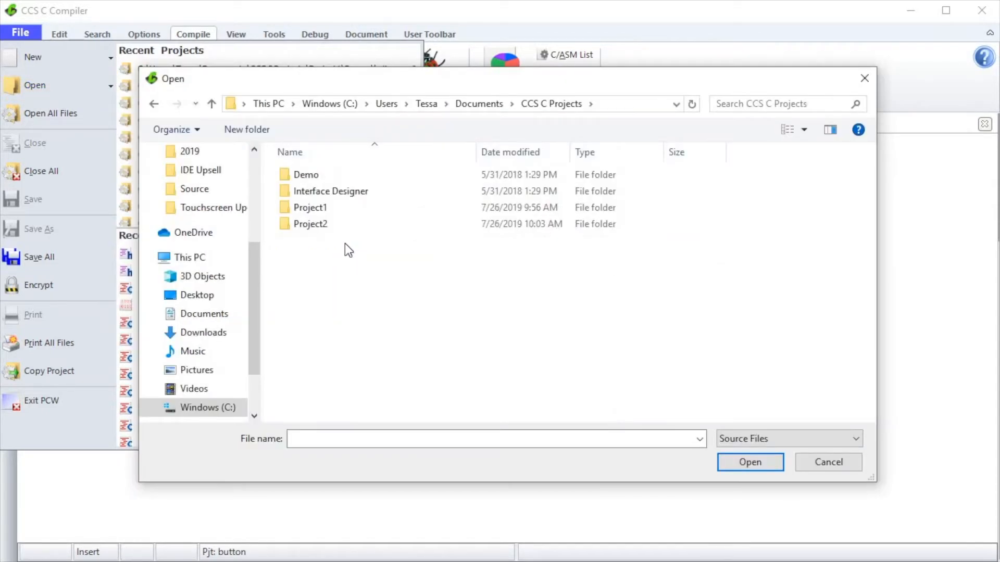
double_click(329, 218)
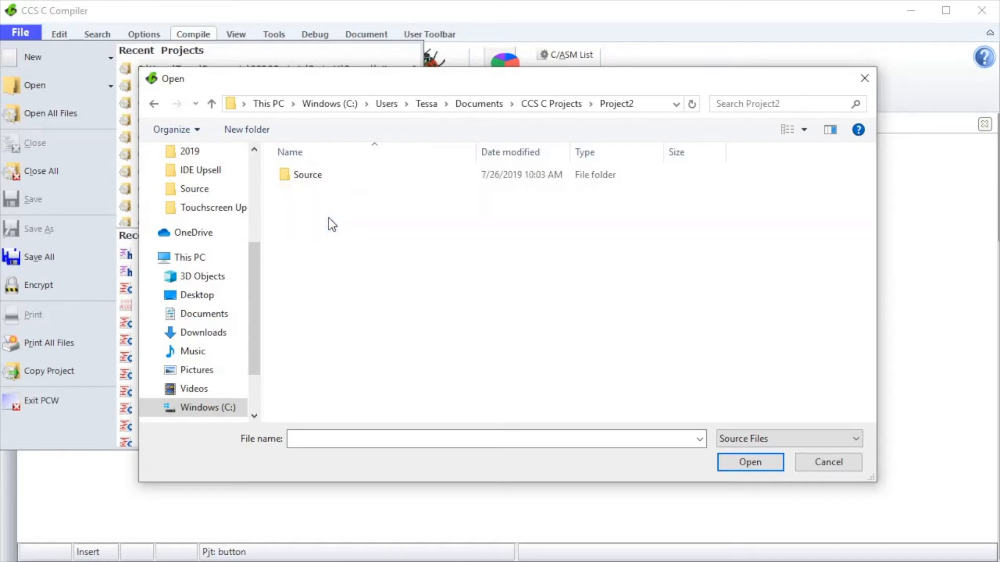
left_click(344, 183)
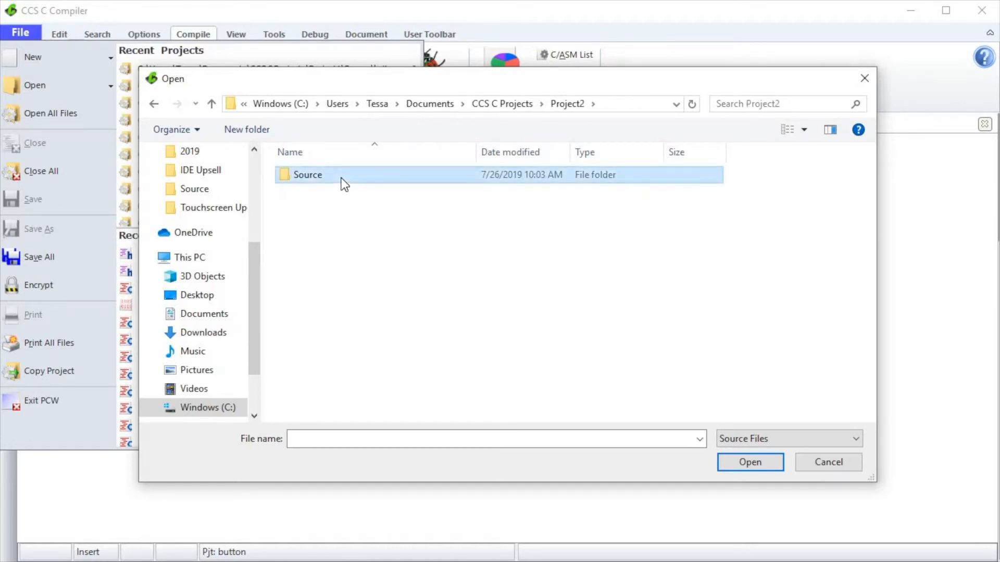
double_click(344, 180)
left_click(342, 178)
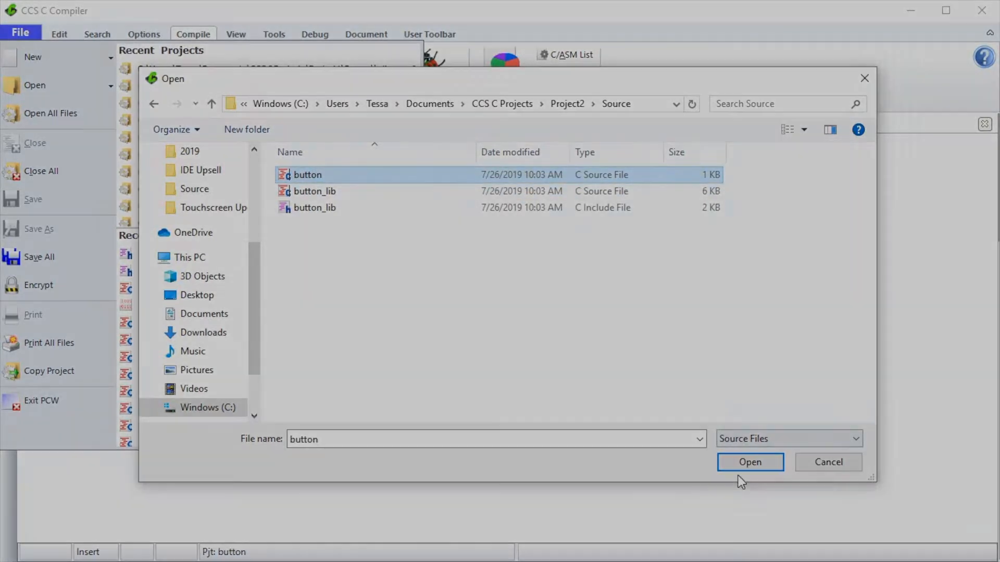